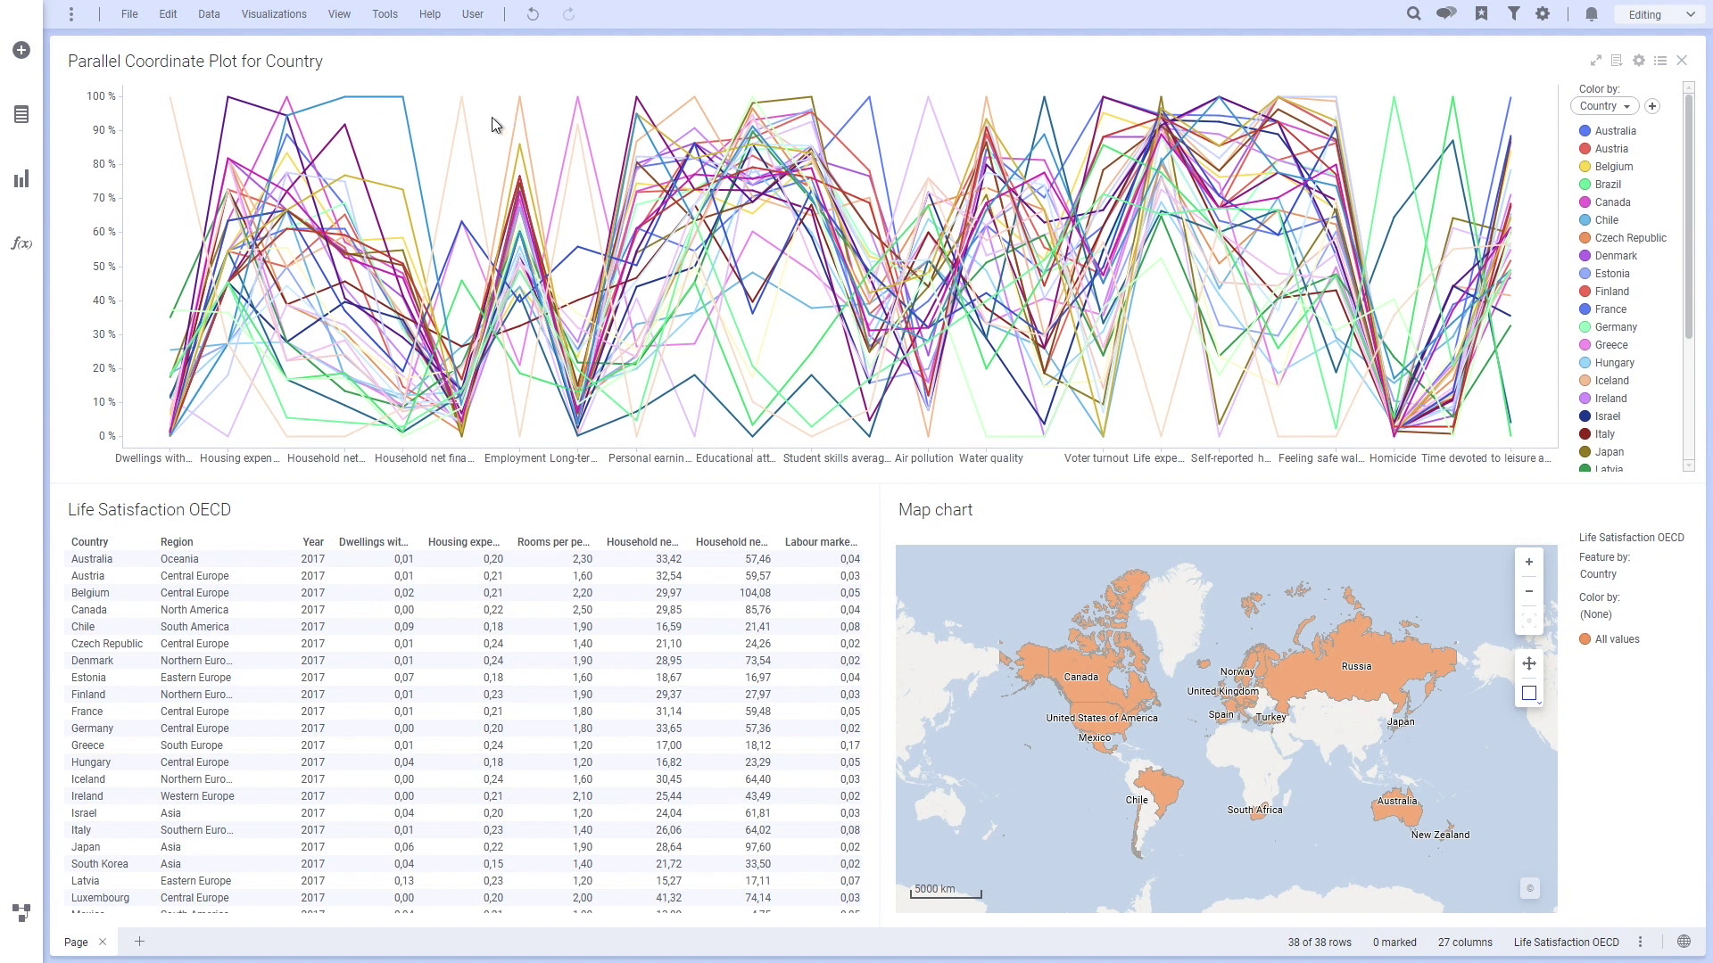
Step: Browse the columns of the Life Satisfaction OECD data in the analysis
{"action": "left_click", "coordinate": [21, 116]}
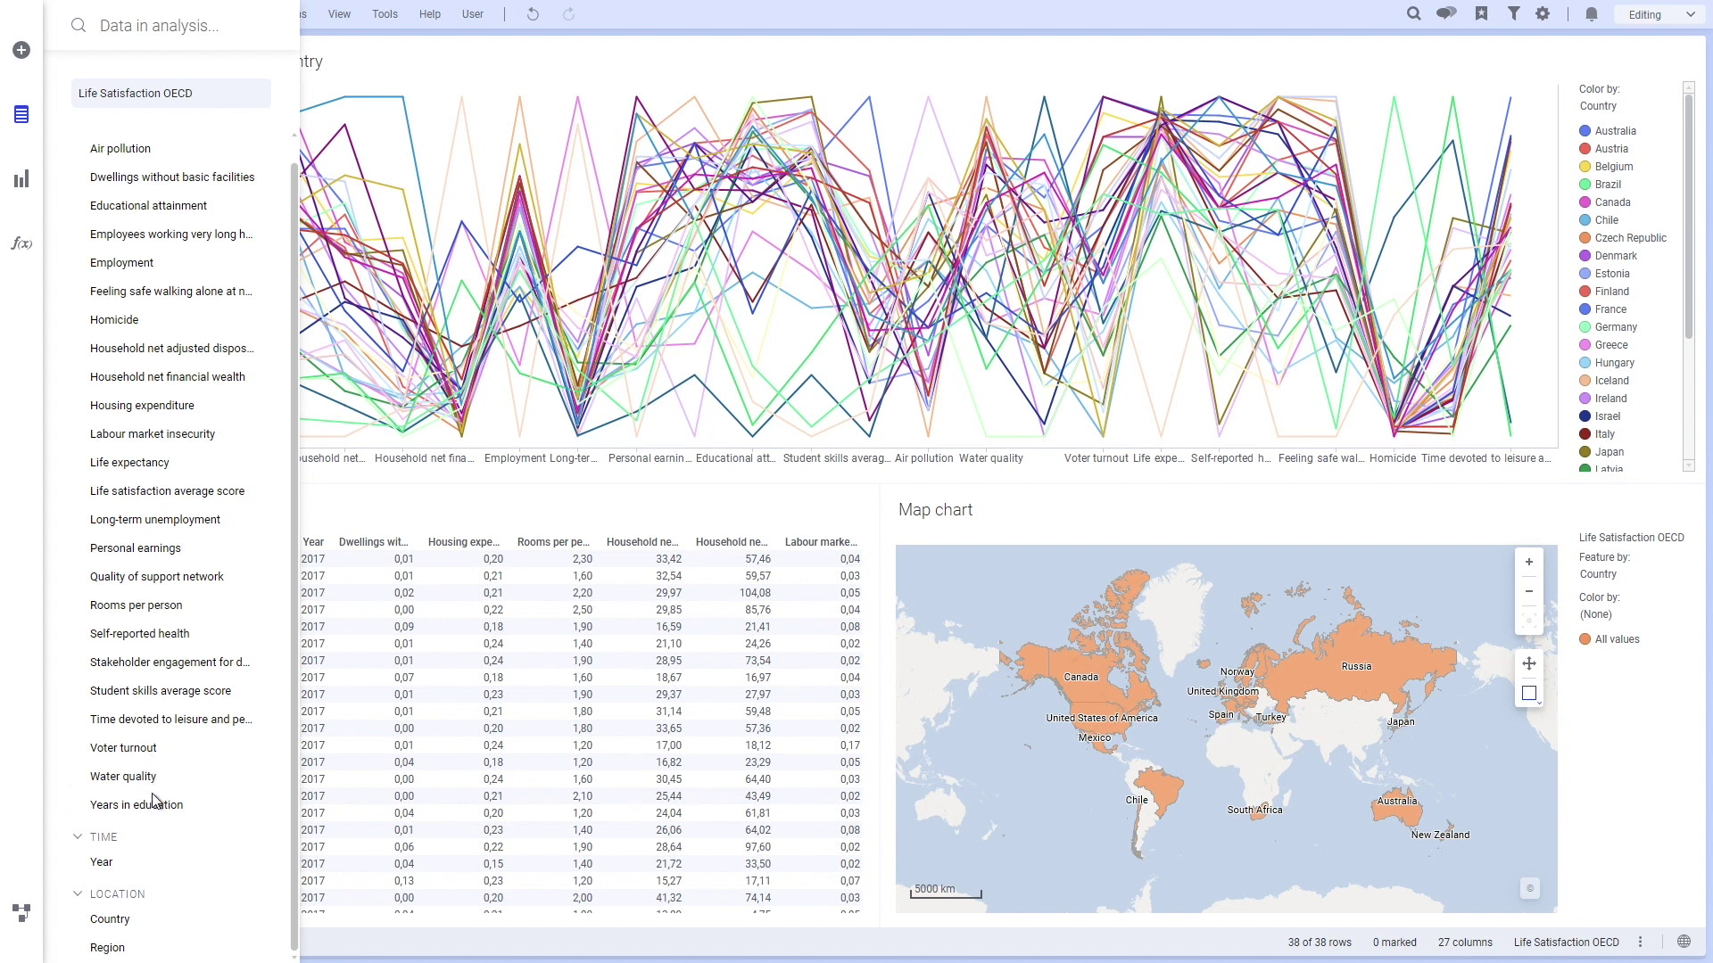
{"action": "mouse_move", "coordinate": [136, 805]}
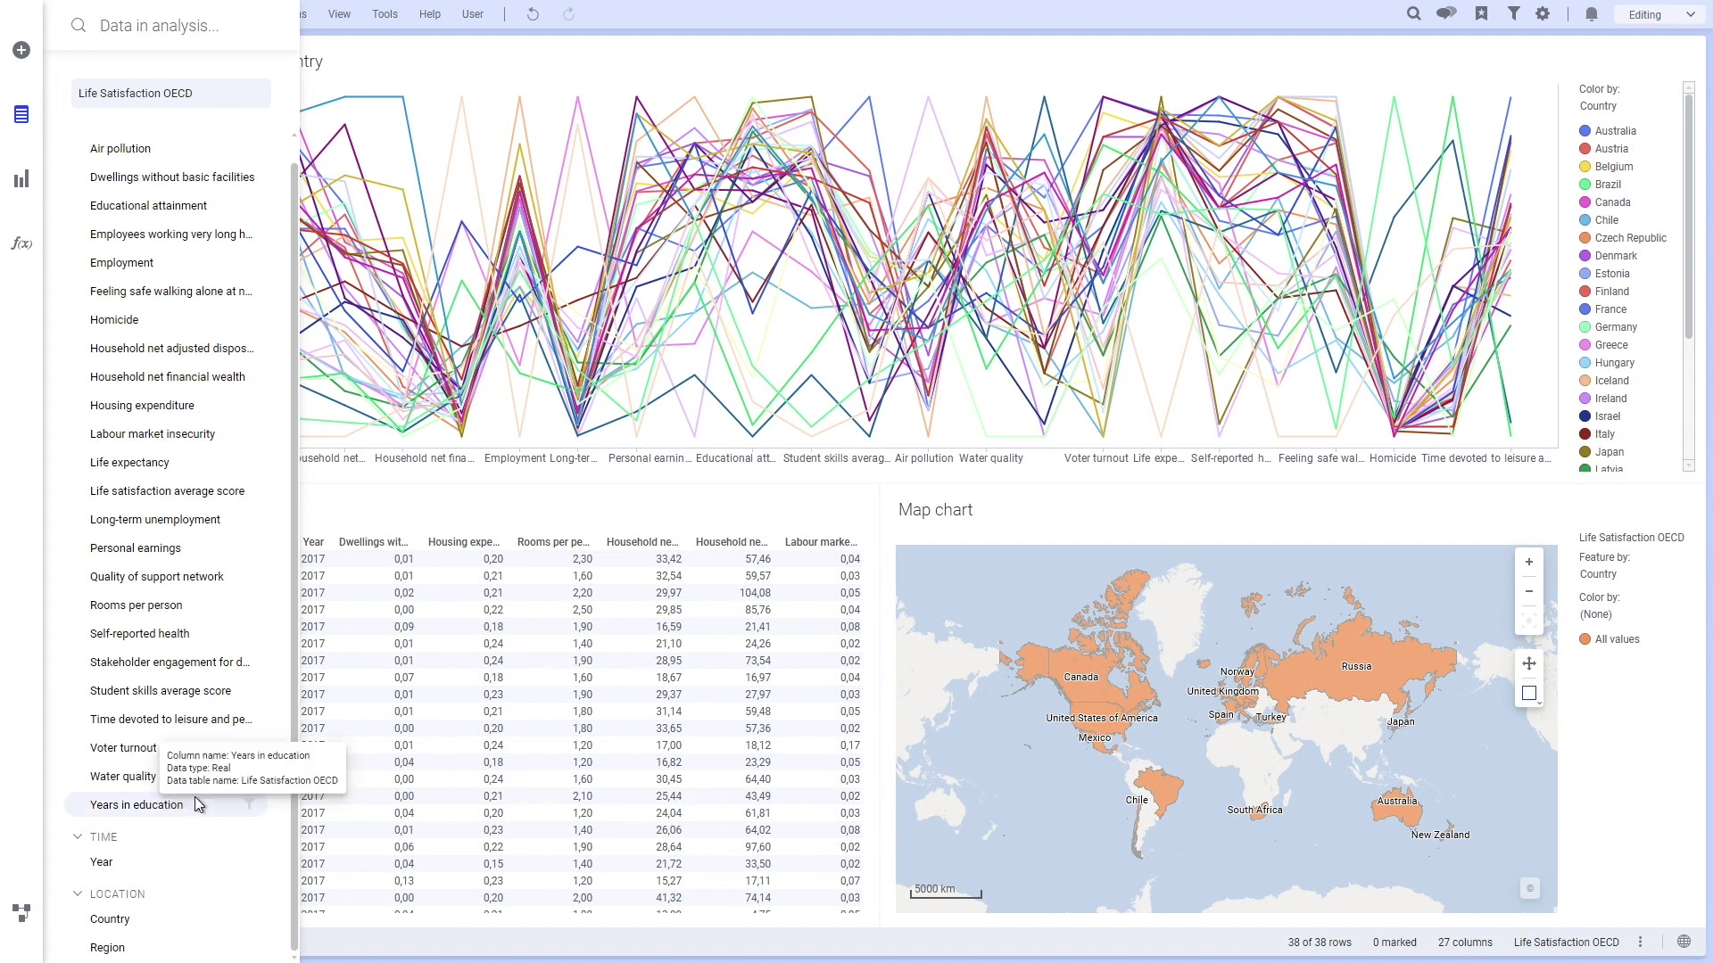
Step: Close the column list and mark Finland from the plot legend across all visualizations
{"action": "left_click", "coordinate": [793, 343]}
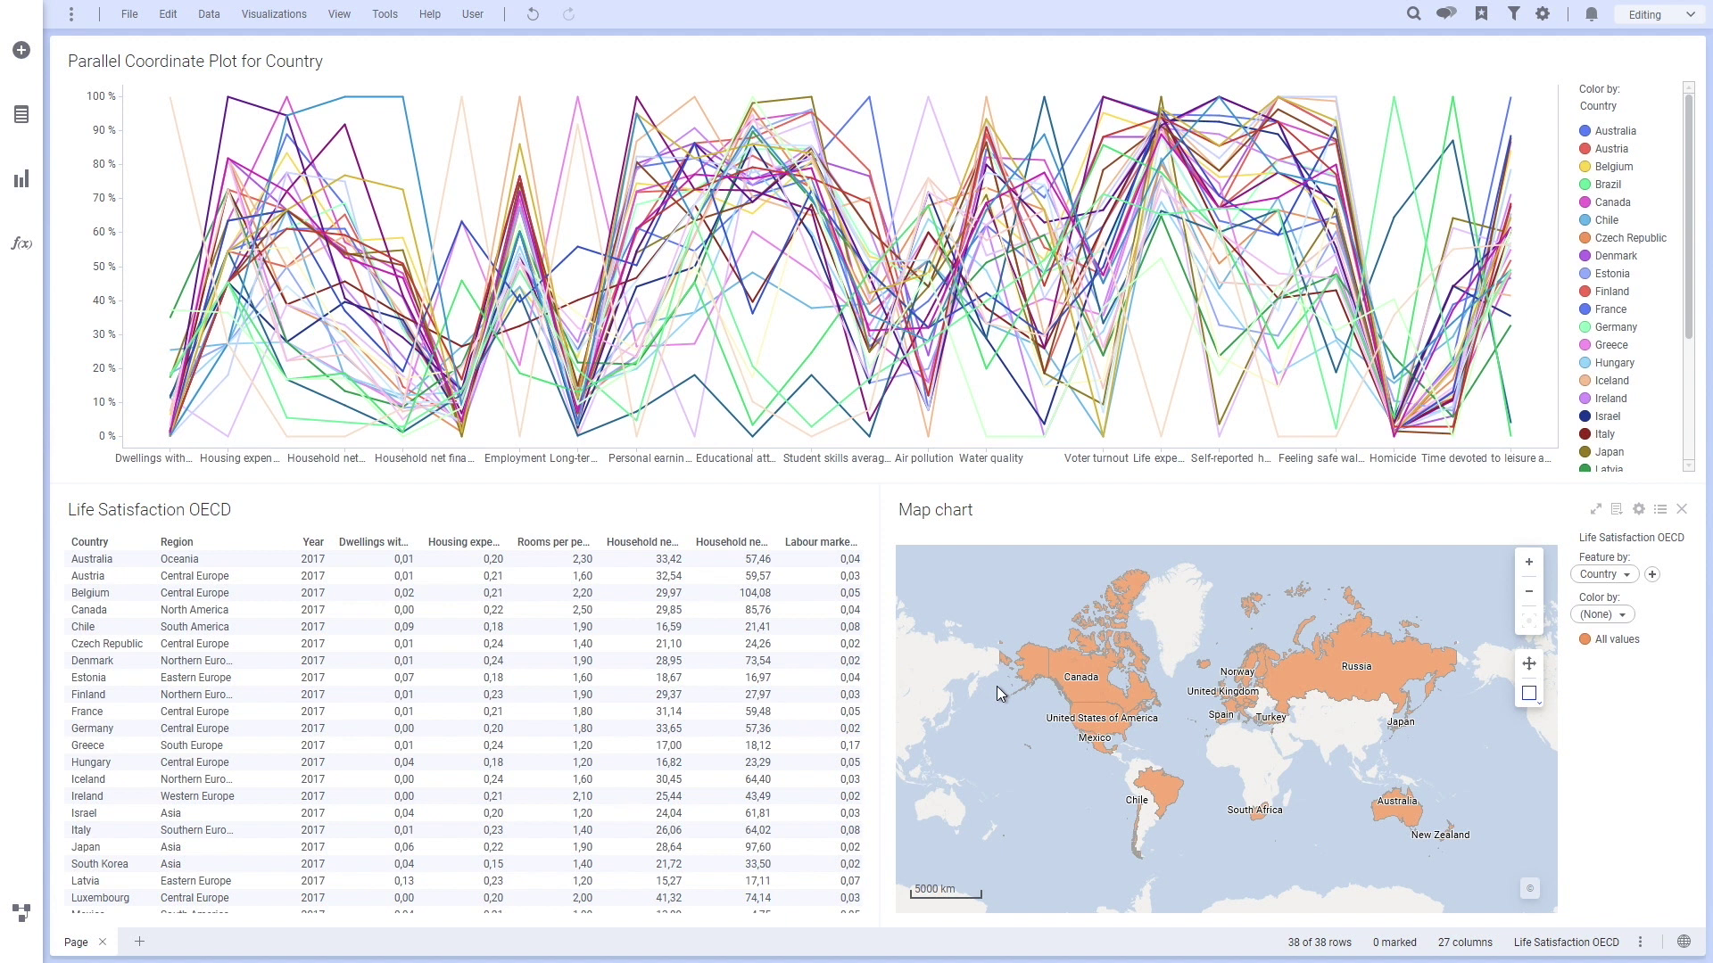
{"action": "left_click", "coordinate": [1610, 292]}
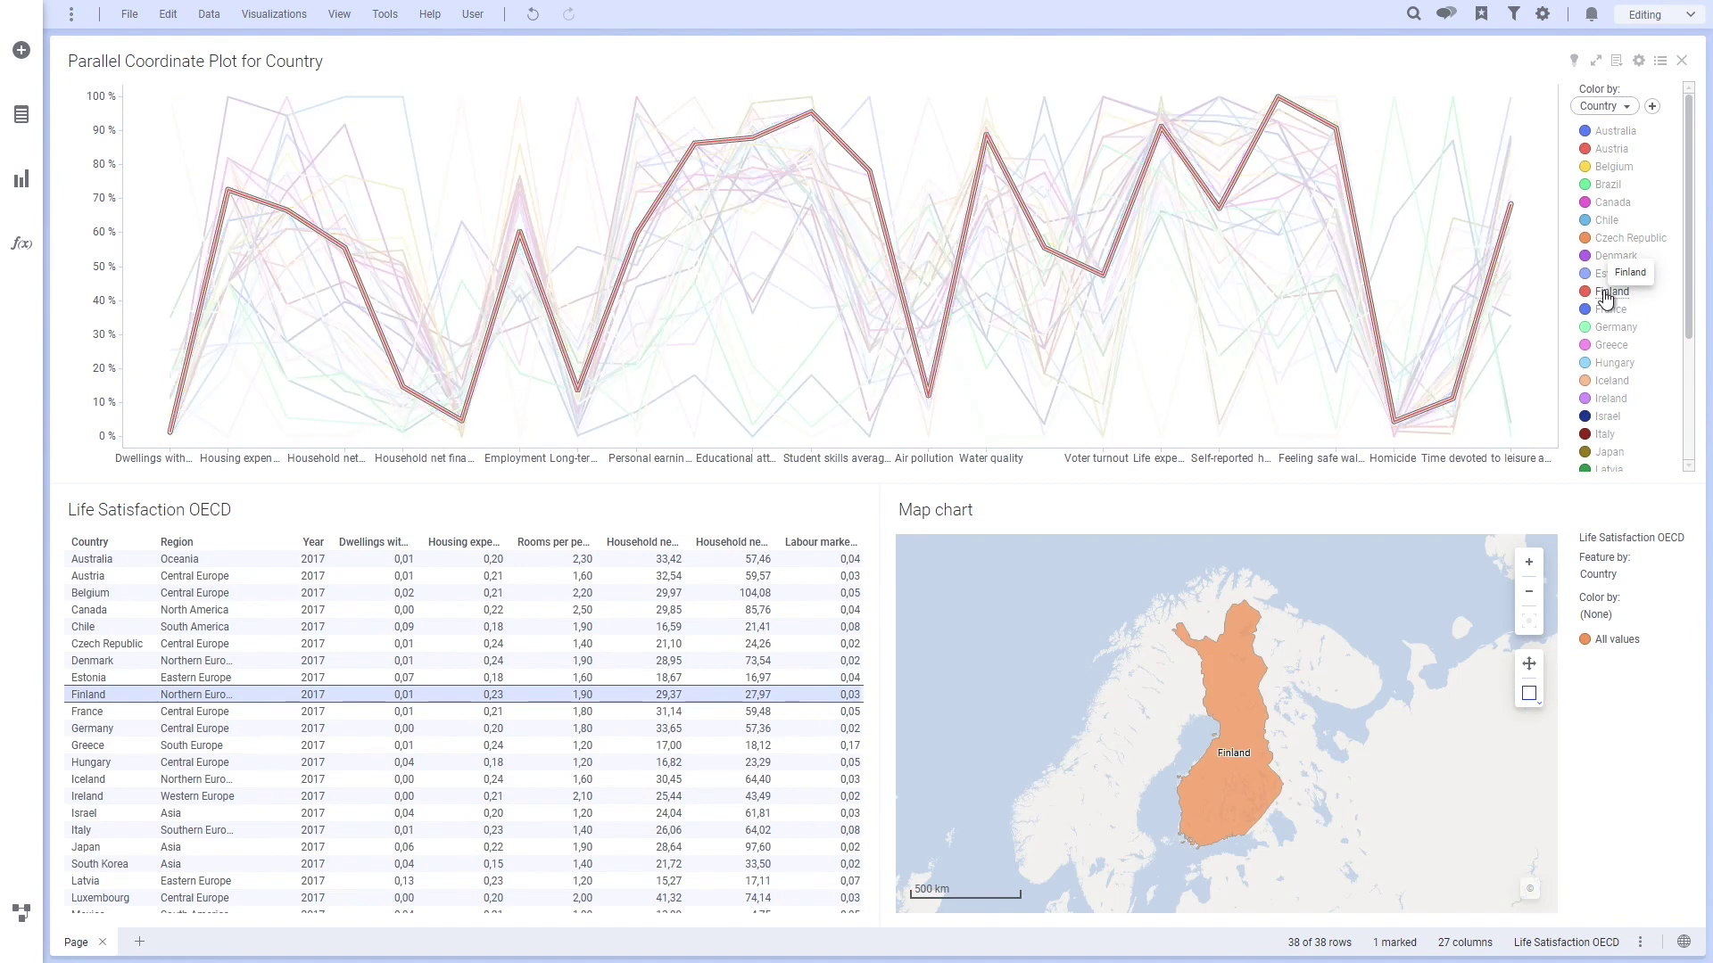
Step: Add France to the marking, then clear the marking so all countries show again
{"action": "left_click", "coordinate": [1509, 116], "text": "ctrl"}
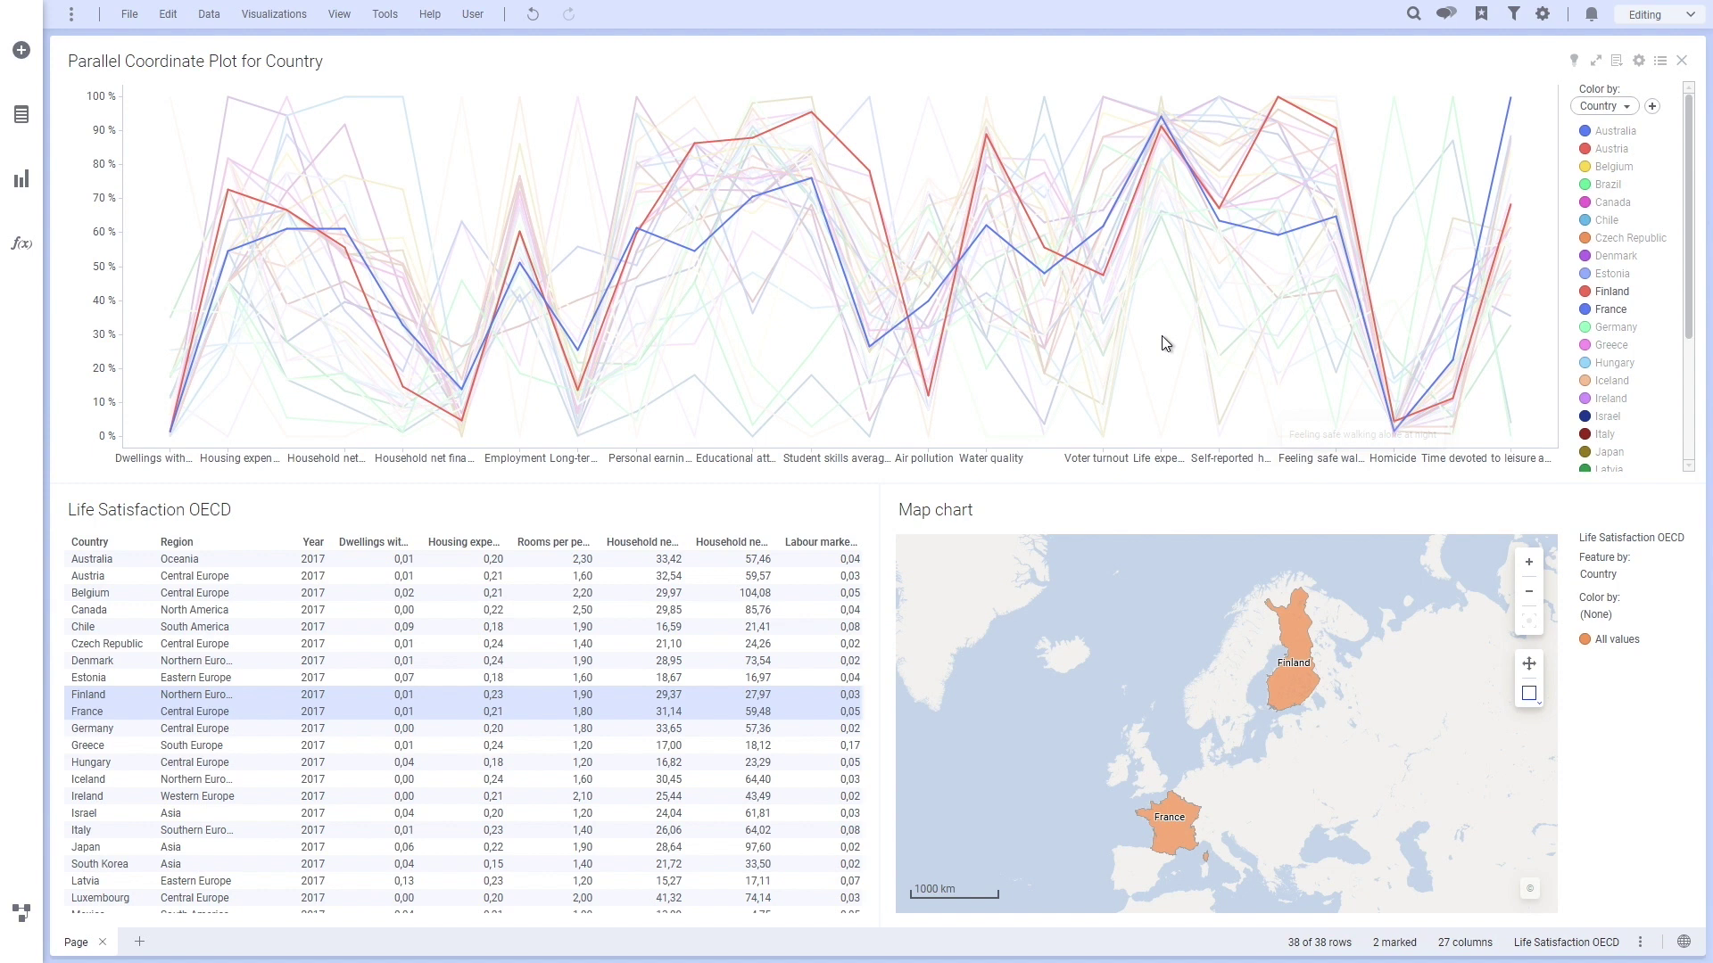
{"action": "left_click", "coordinate": [1164, 344]}
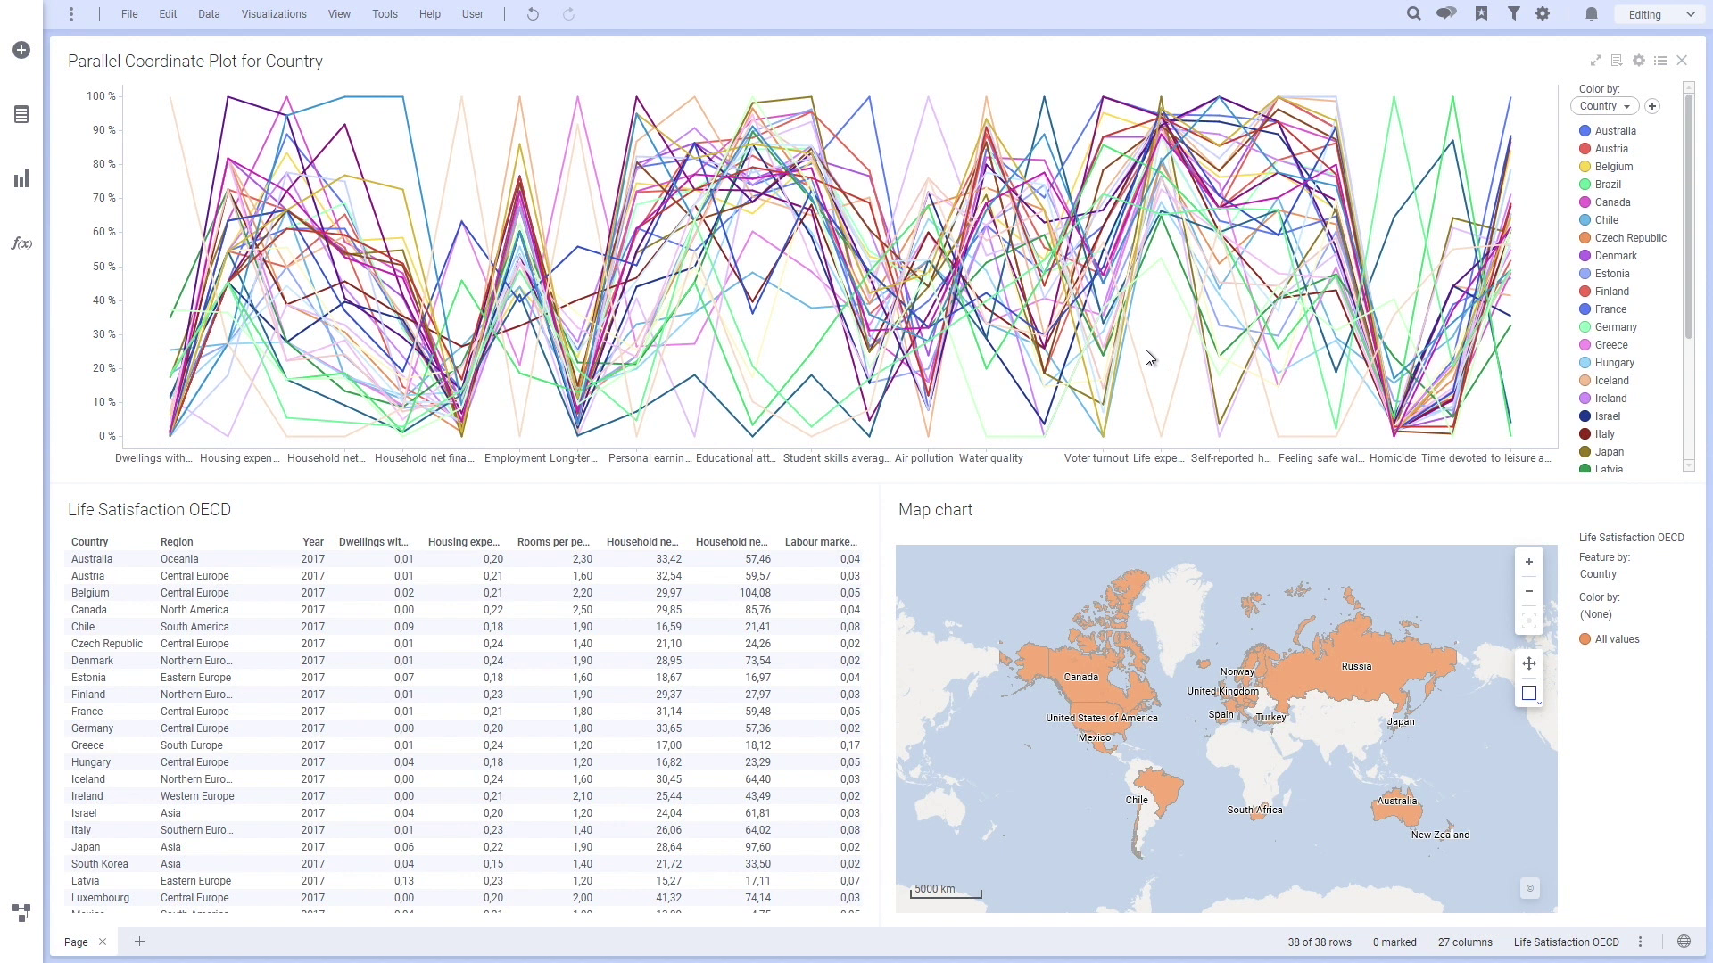
{"action": "left_click", "coordinate": [21, 246]}
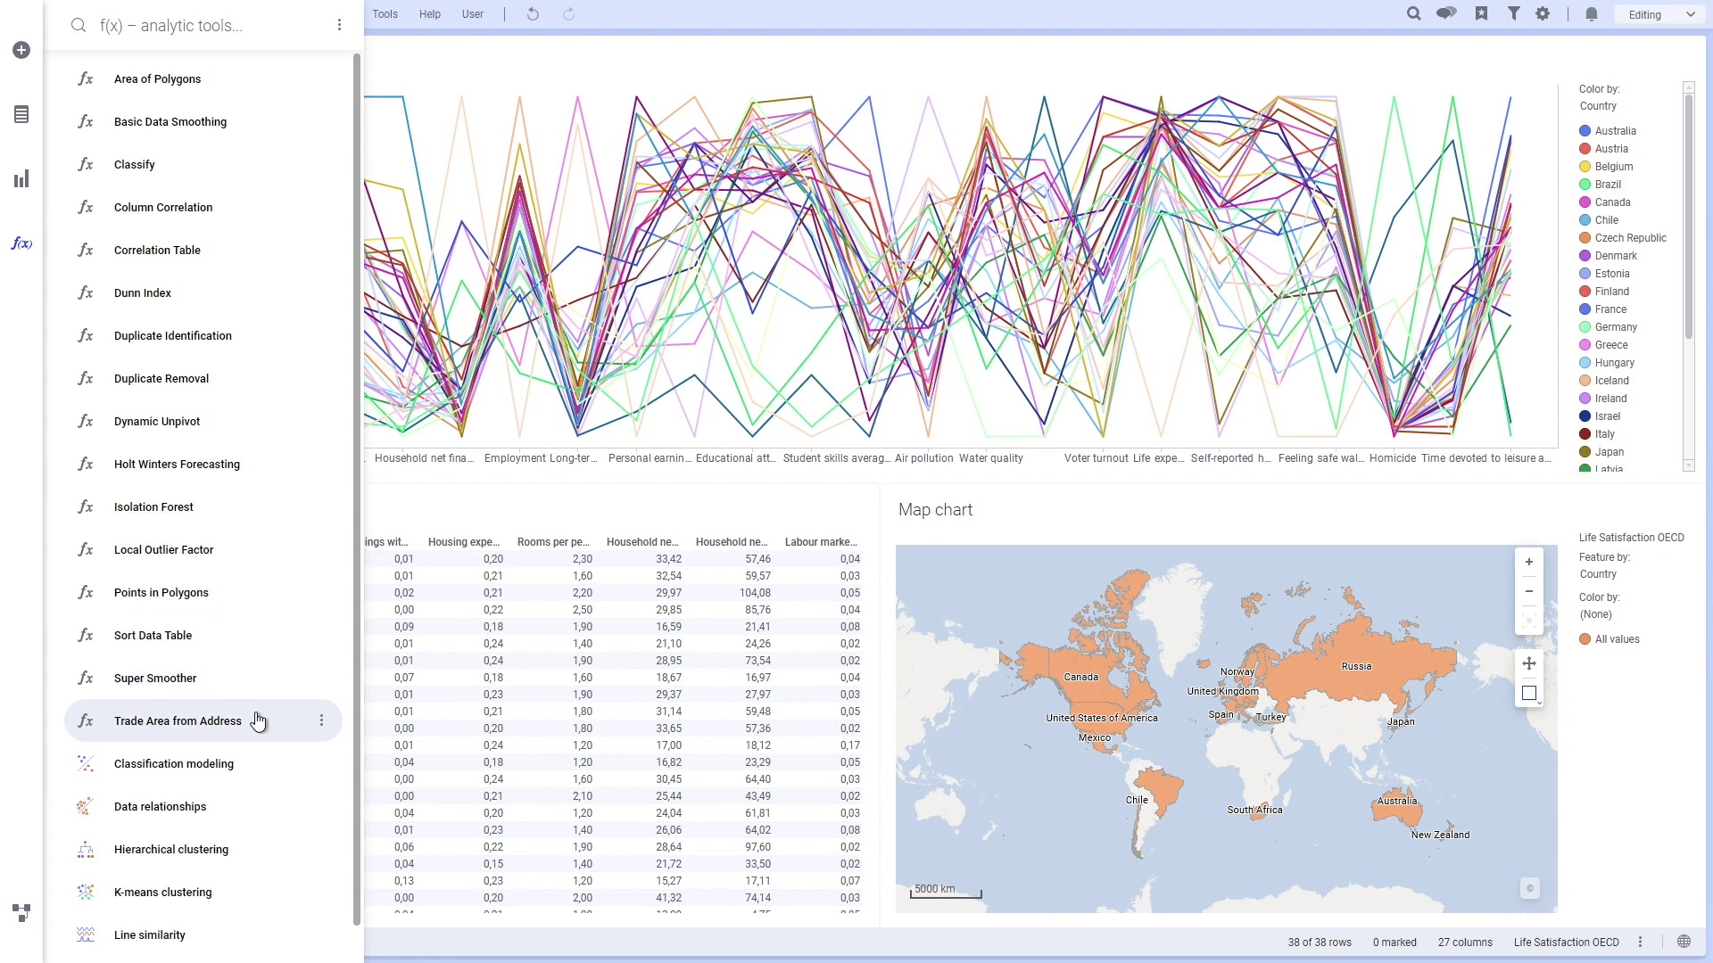
Step: Search the library for clustering data functions and view the KMeans Clustering details
{"action": "left_click", "coordinate": [340, 28]}
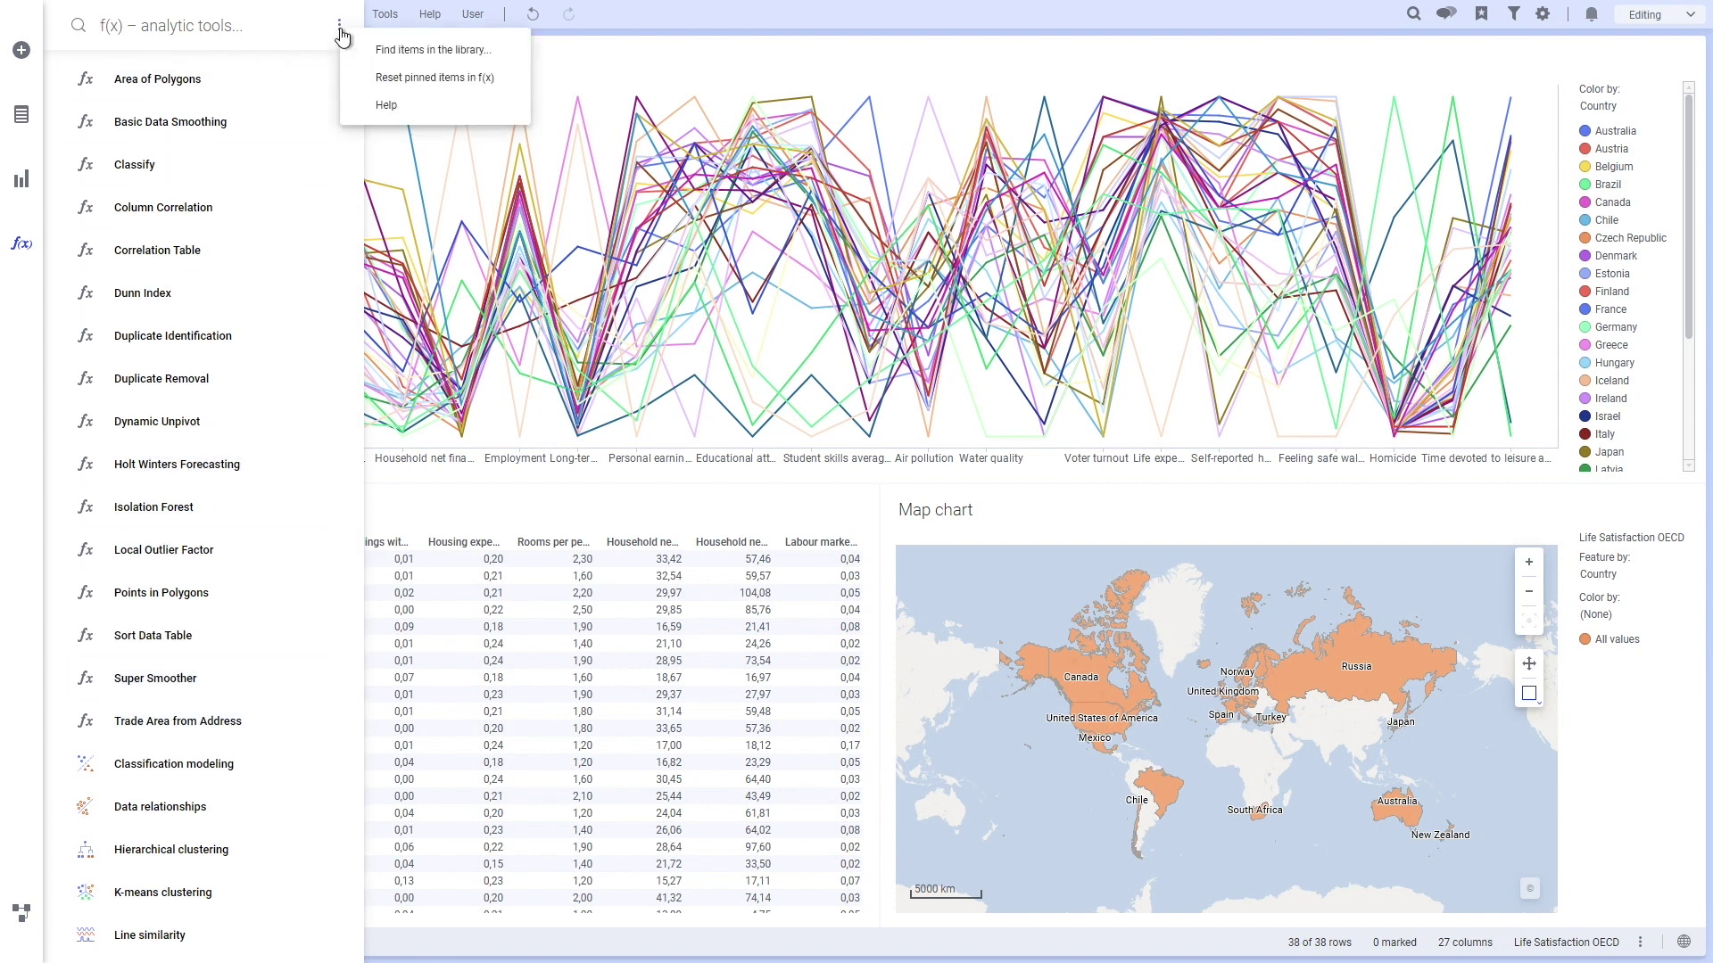
{"action": "left_click", "coordinate": [392, 48]}
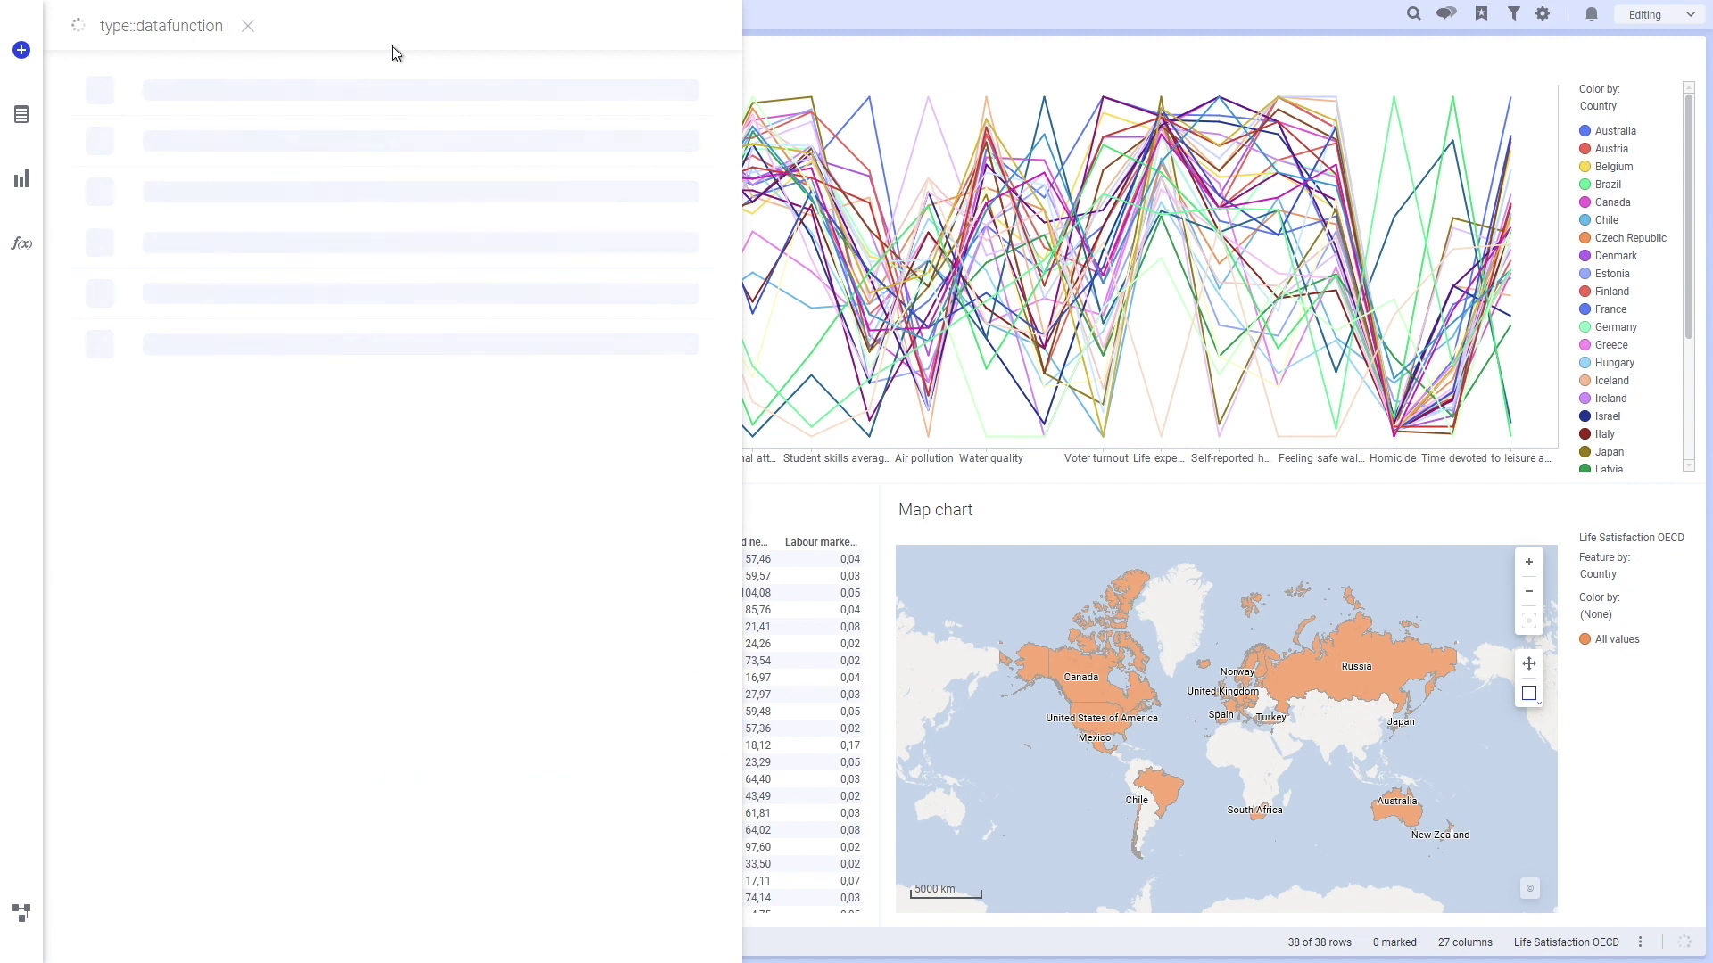
{"action": "type", "text": "clust"}
{"action": "type", "text": "ering"}
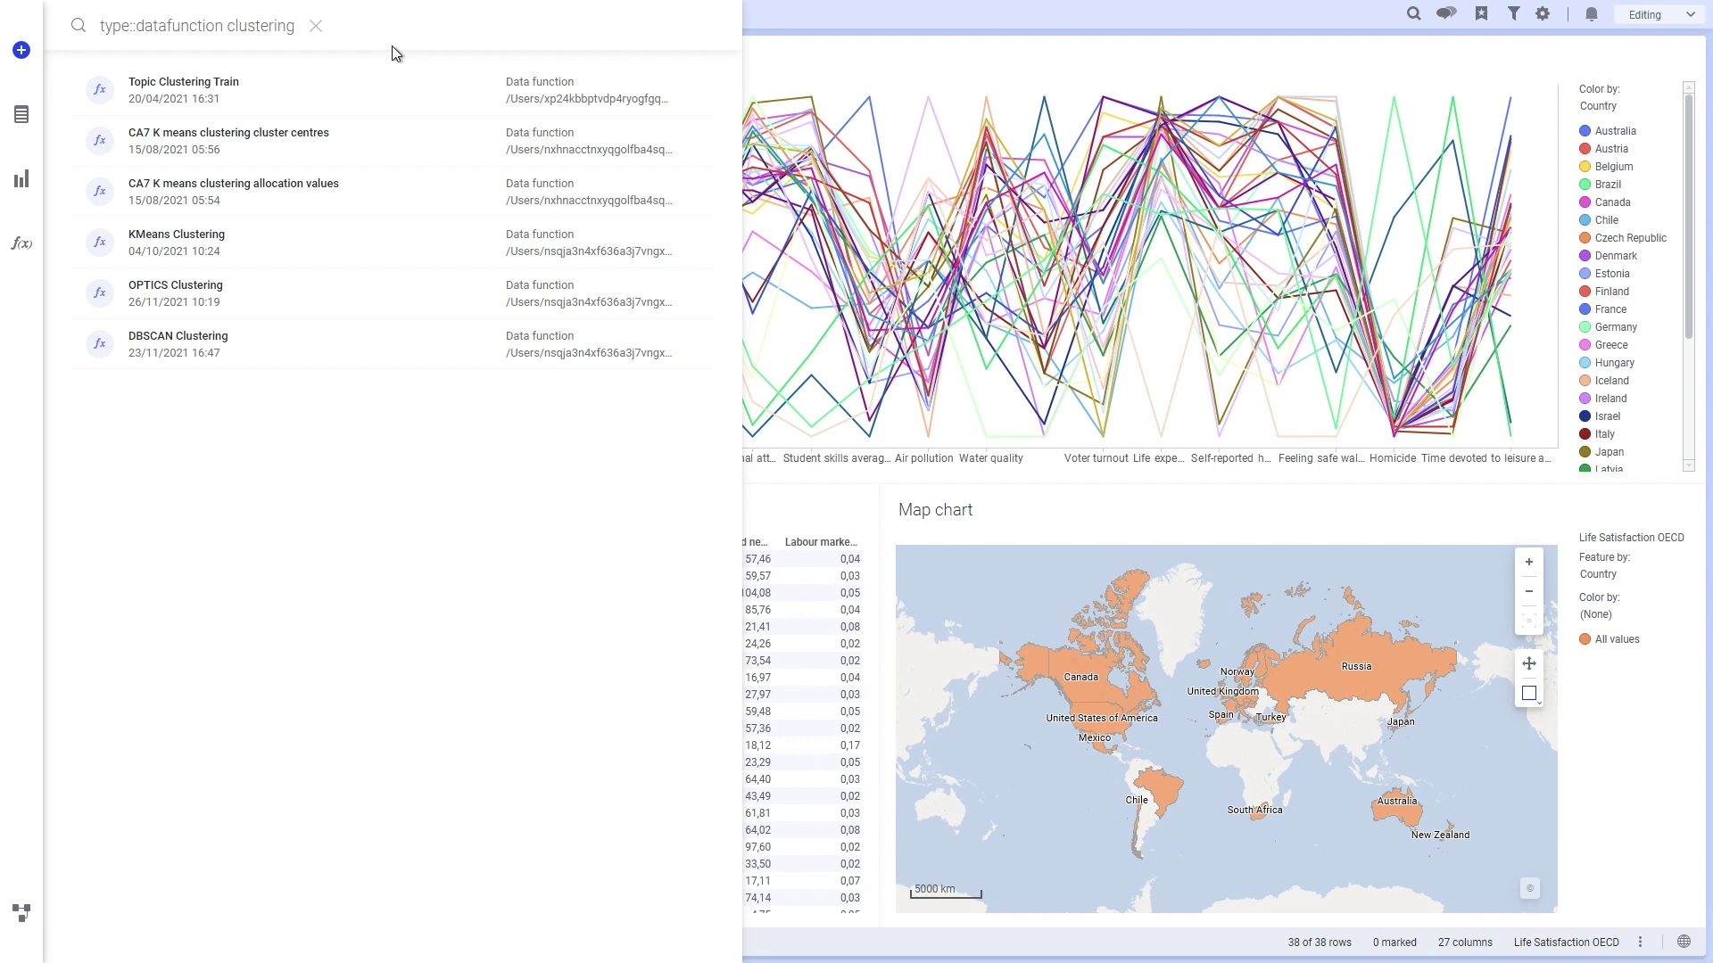
{"action": "mouse_move", "coordinate": [389, 243]}
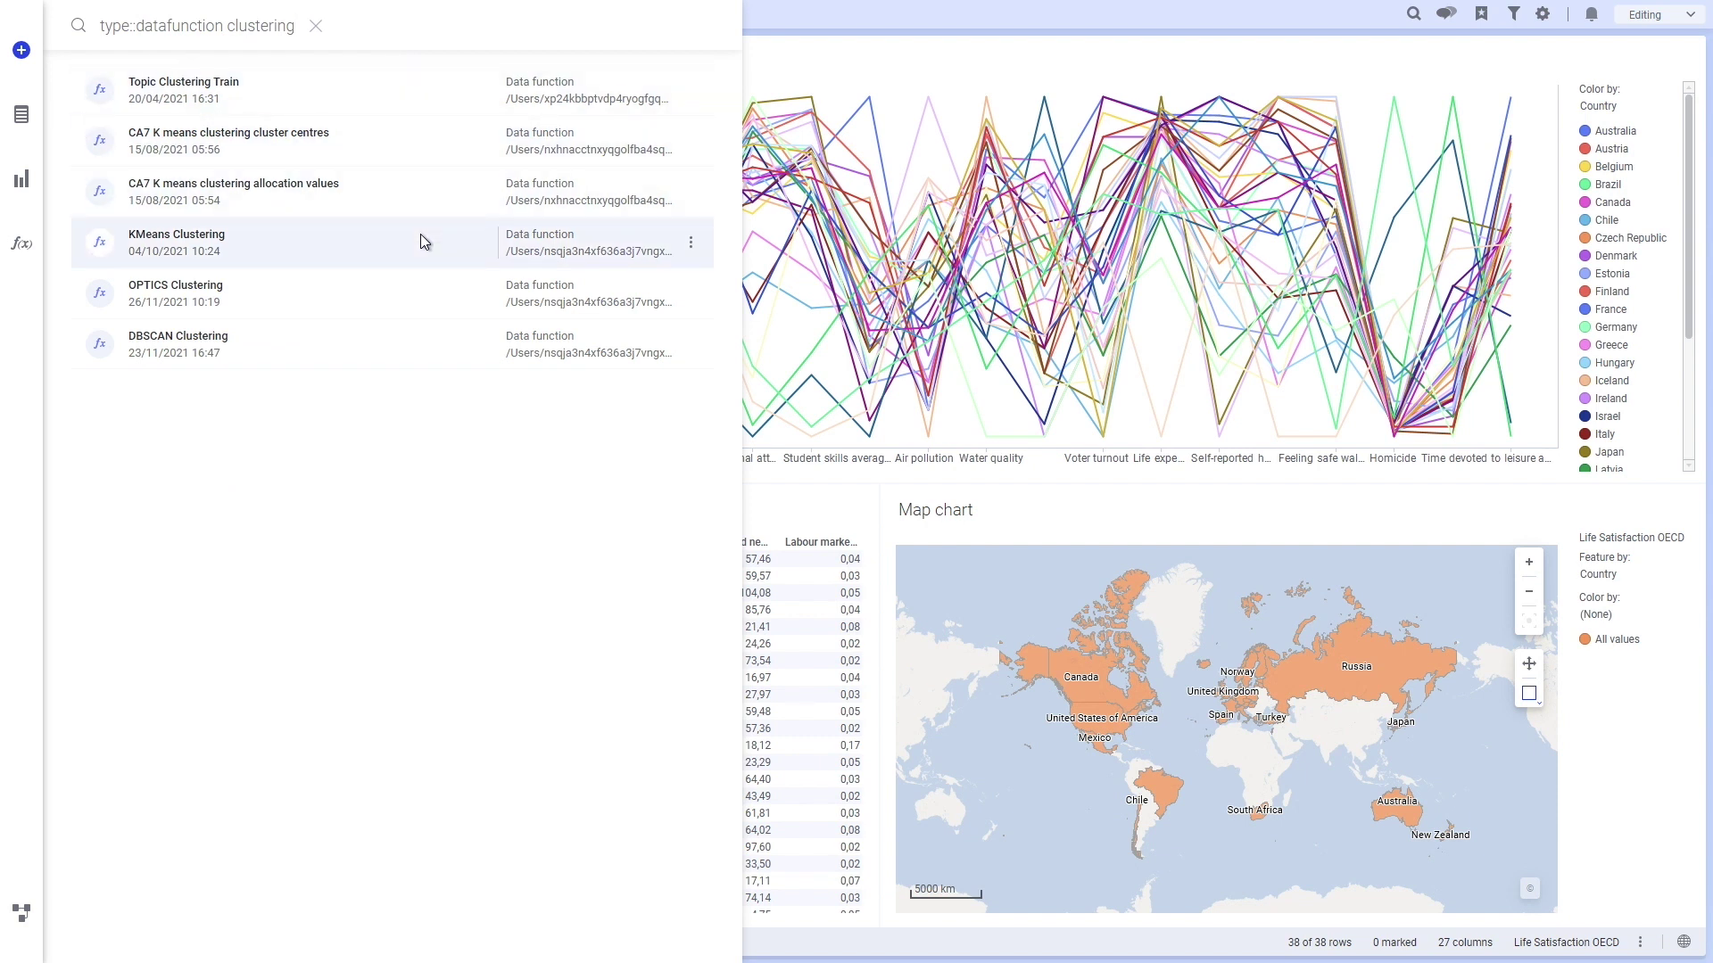
{"action": "left_click", "coordinate": [691, 242]}
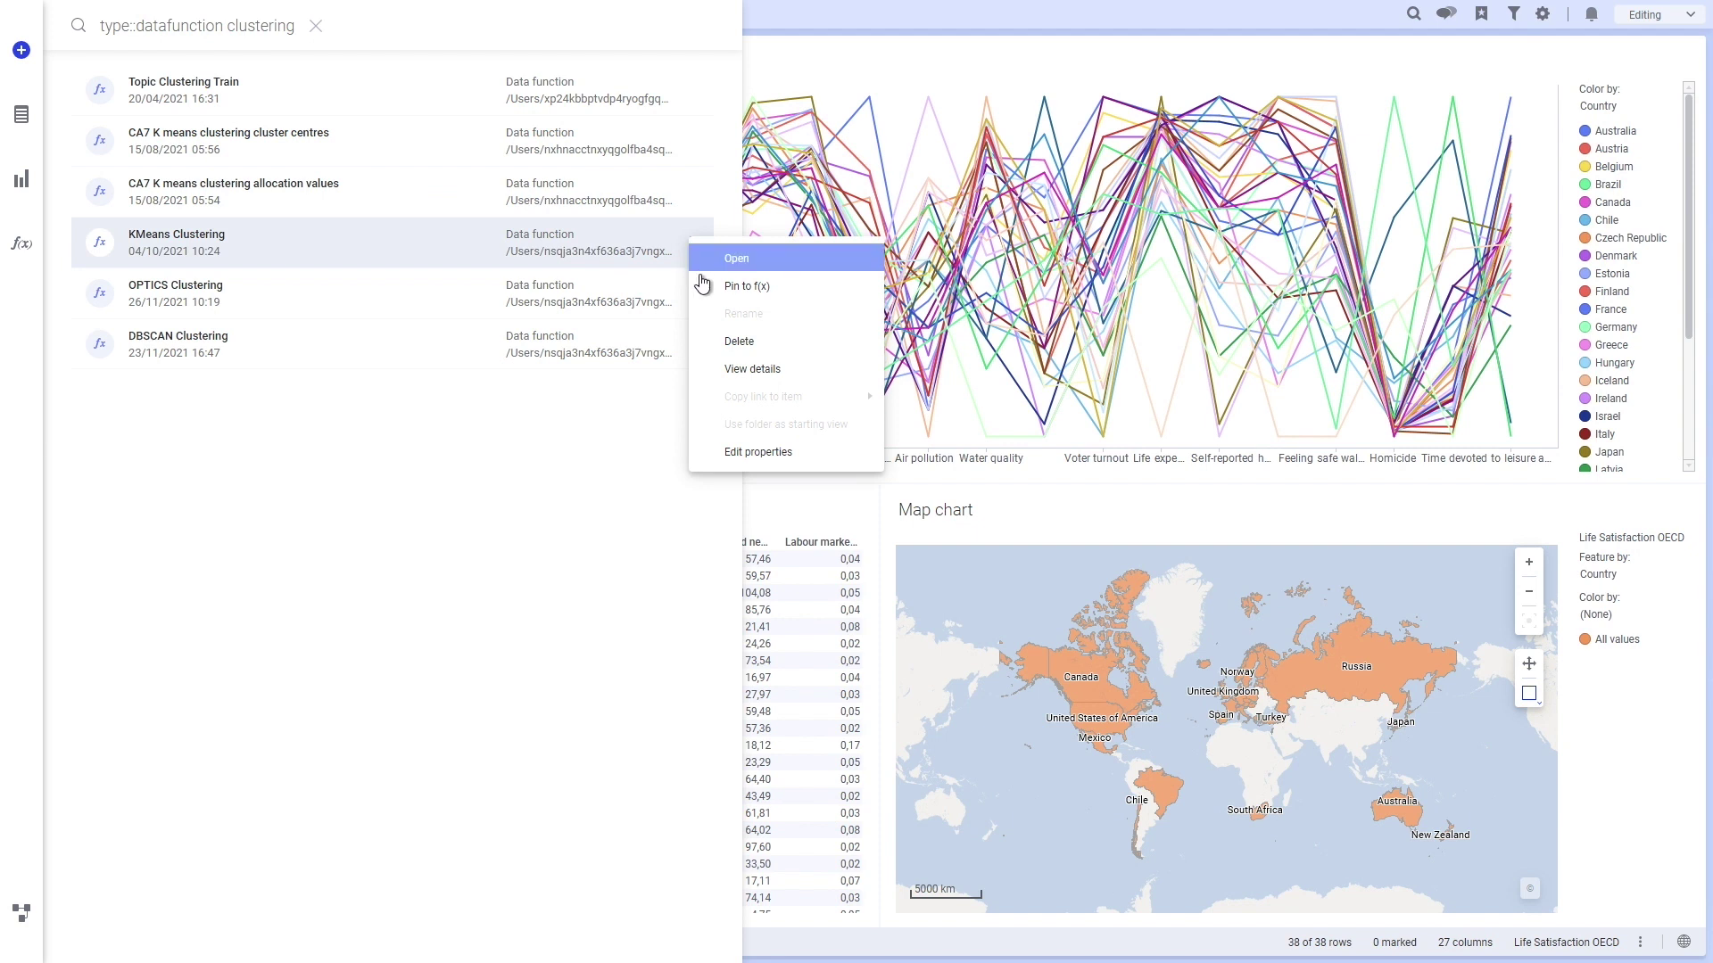
{"action": "left_click", "coordinate": [723, 369]}
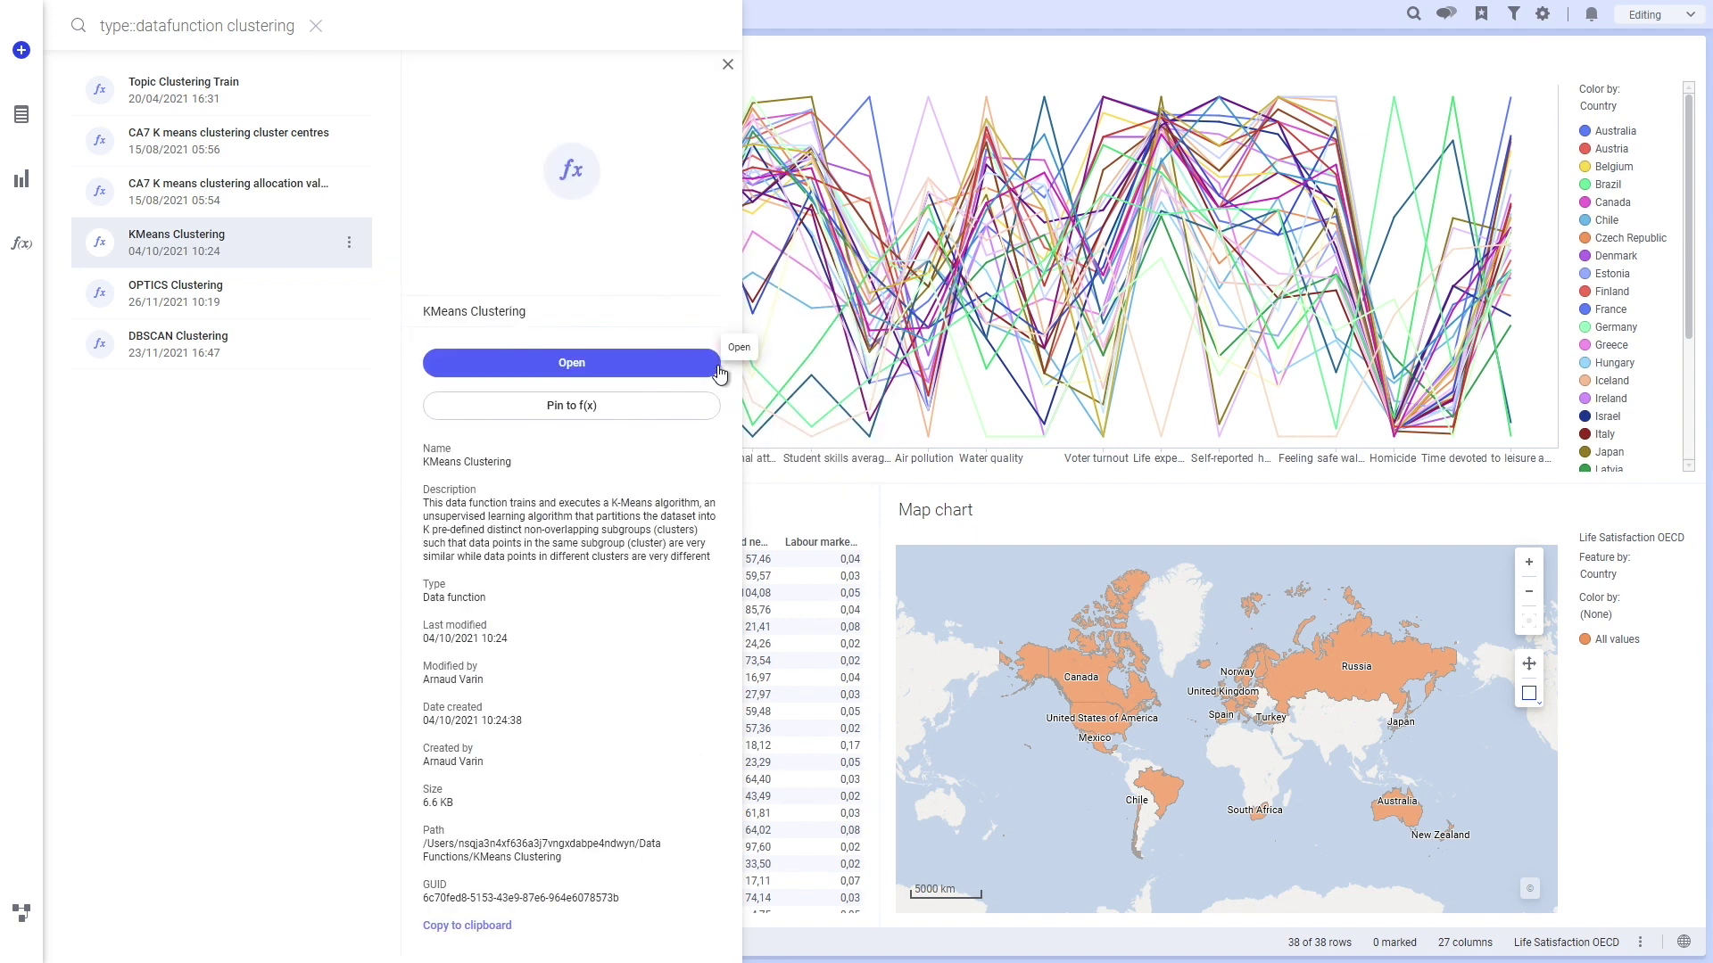
Step: View DBSCAN and OPTICS Clustering details, then start configuring OPTICS Clustering
{"action": "left_click", "coordinate": [211, 345]}
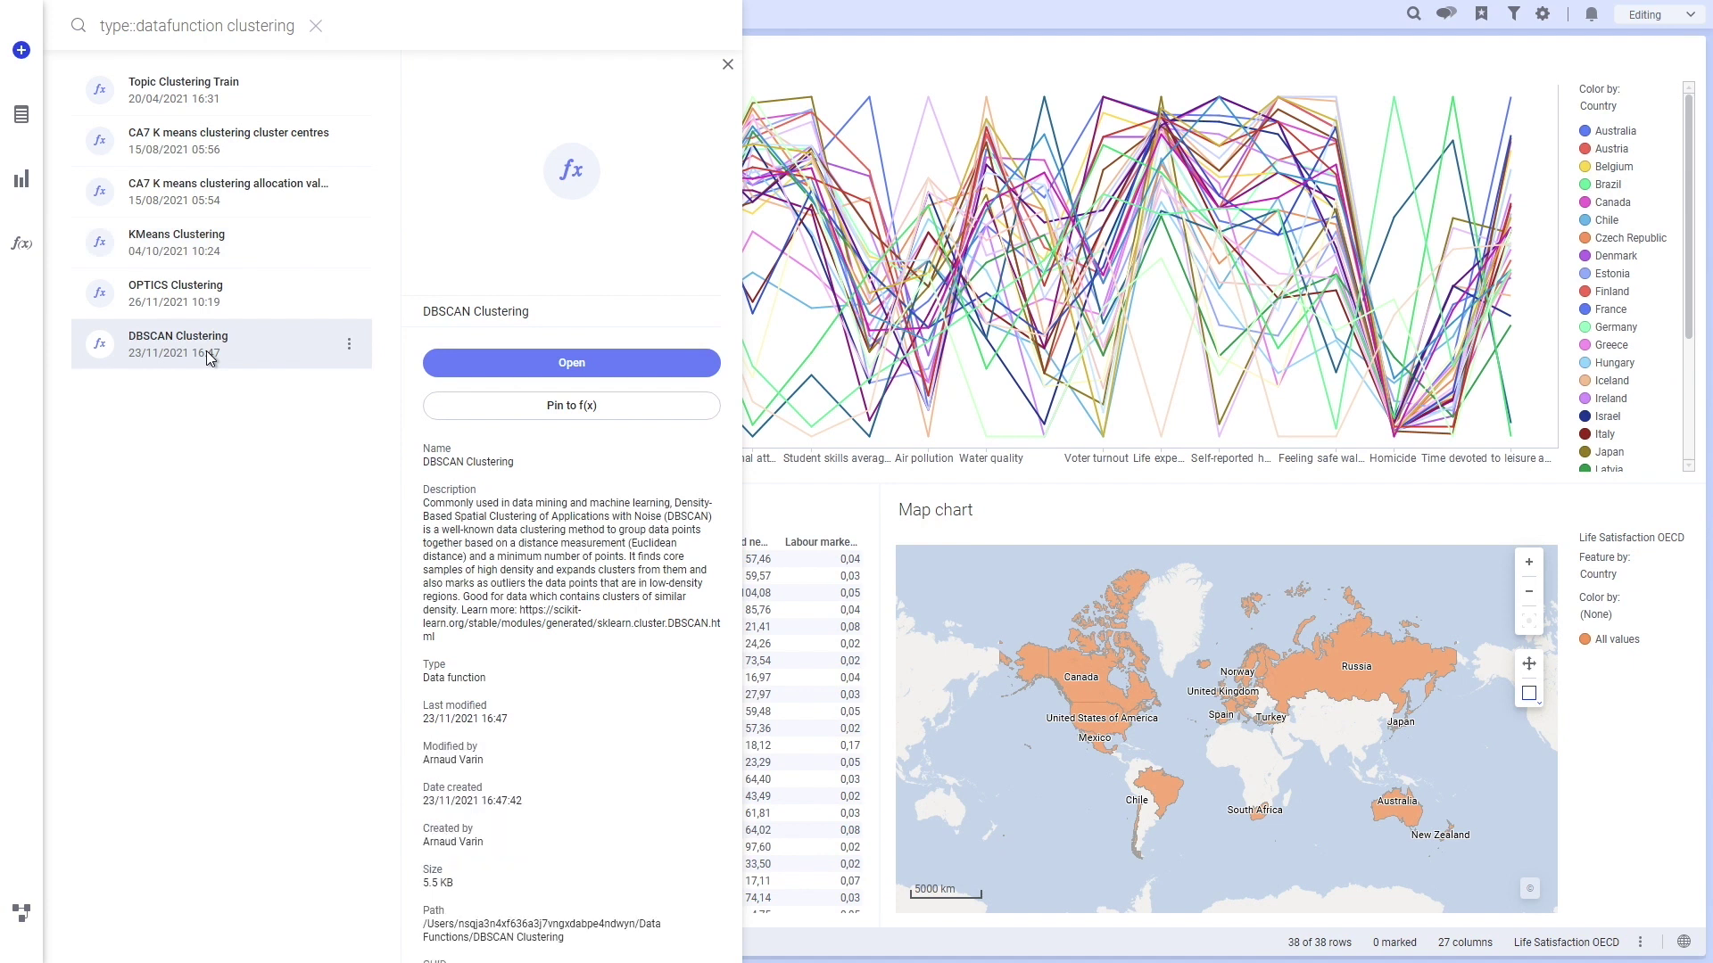
{"action": "left_click", "coordinate": [239, 287]}
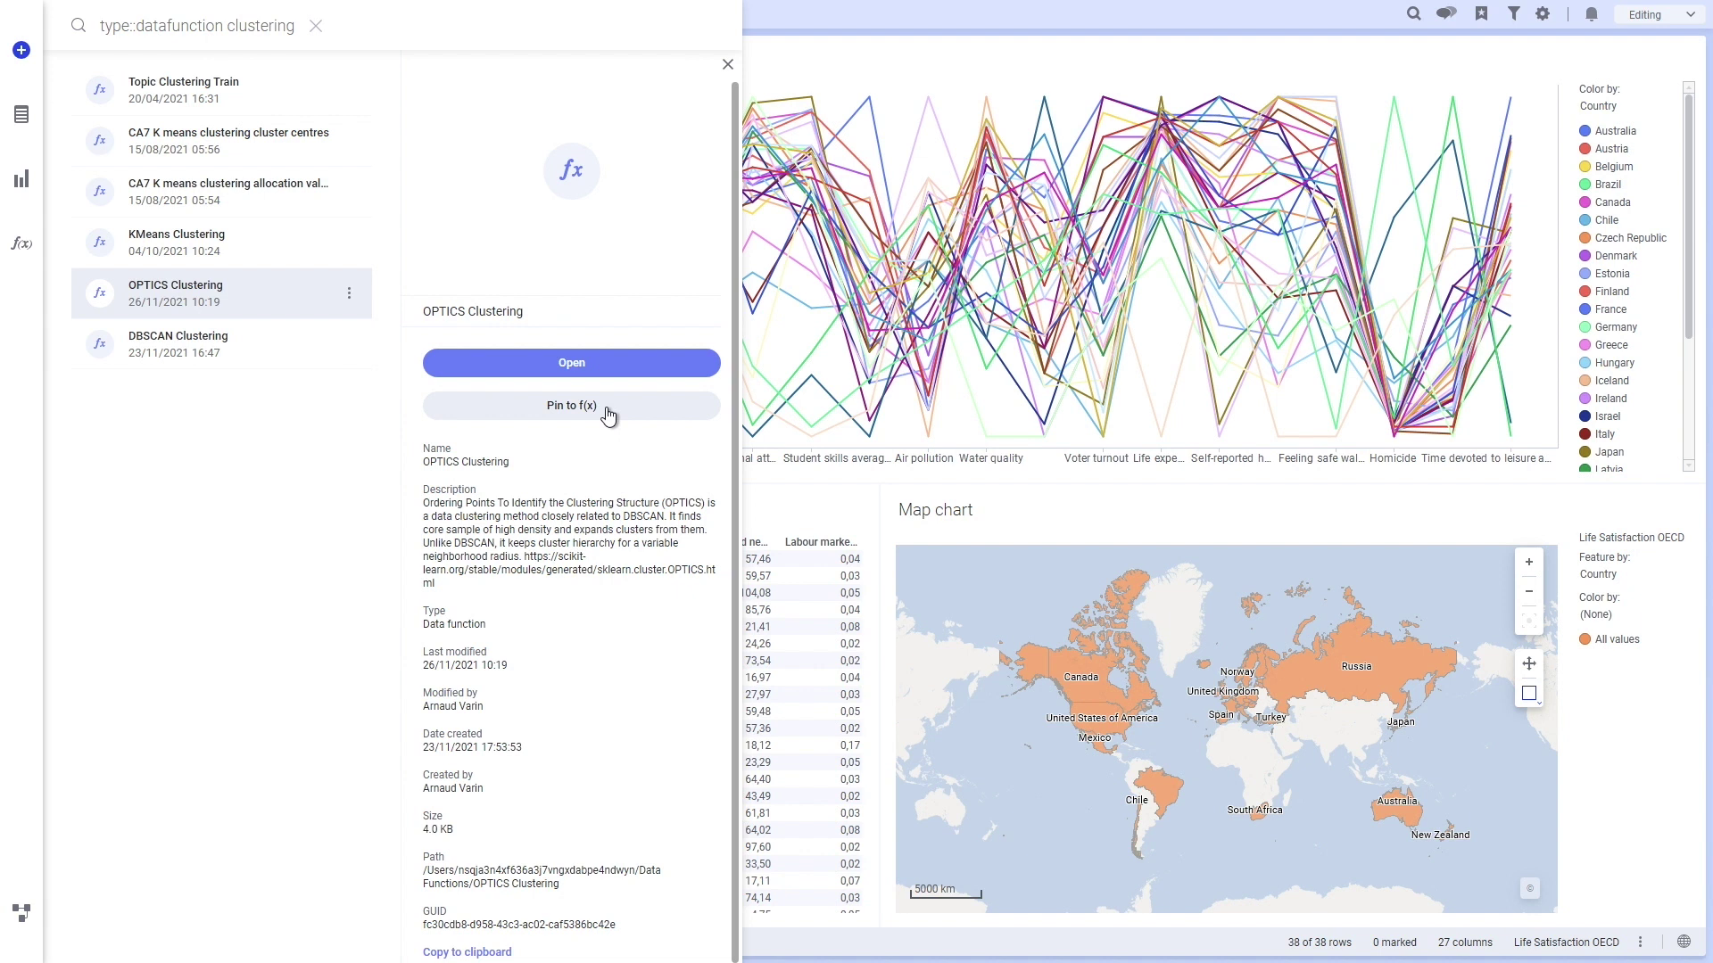
{"action": "left_click", "coordinate": [633, 369]}
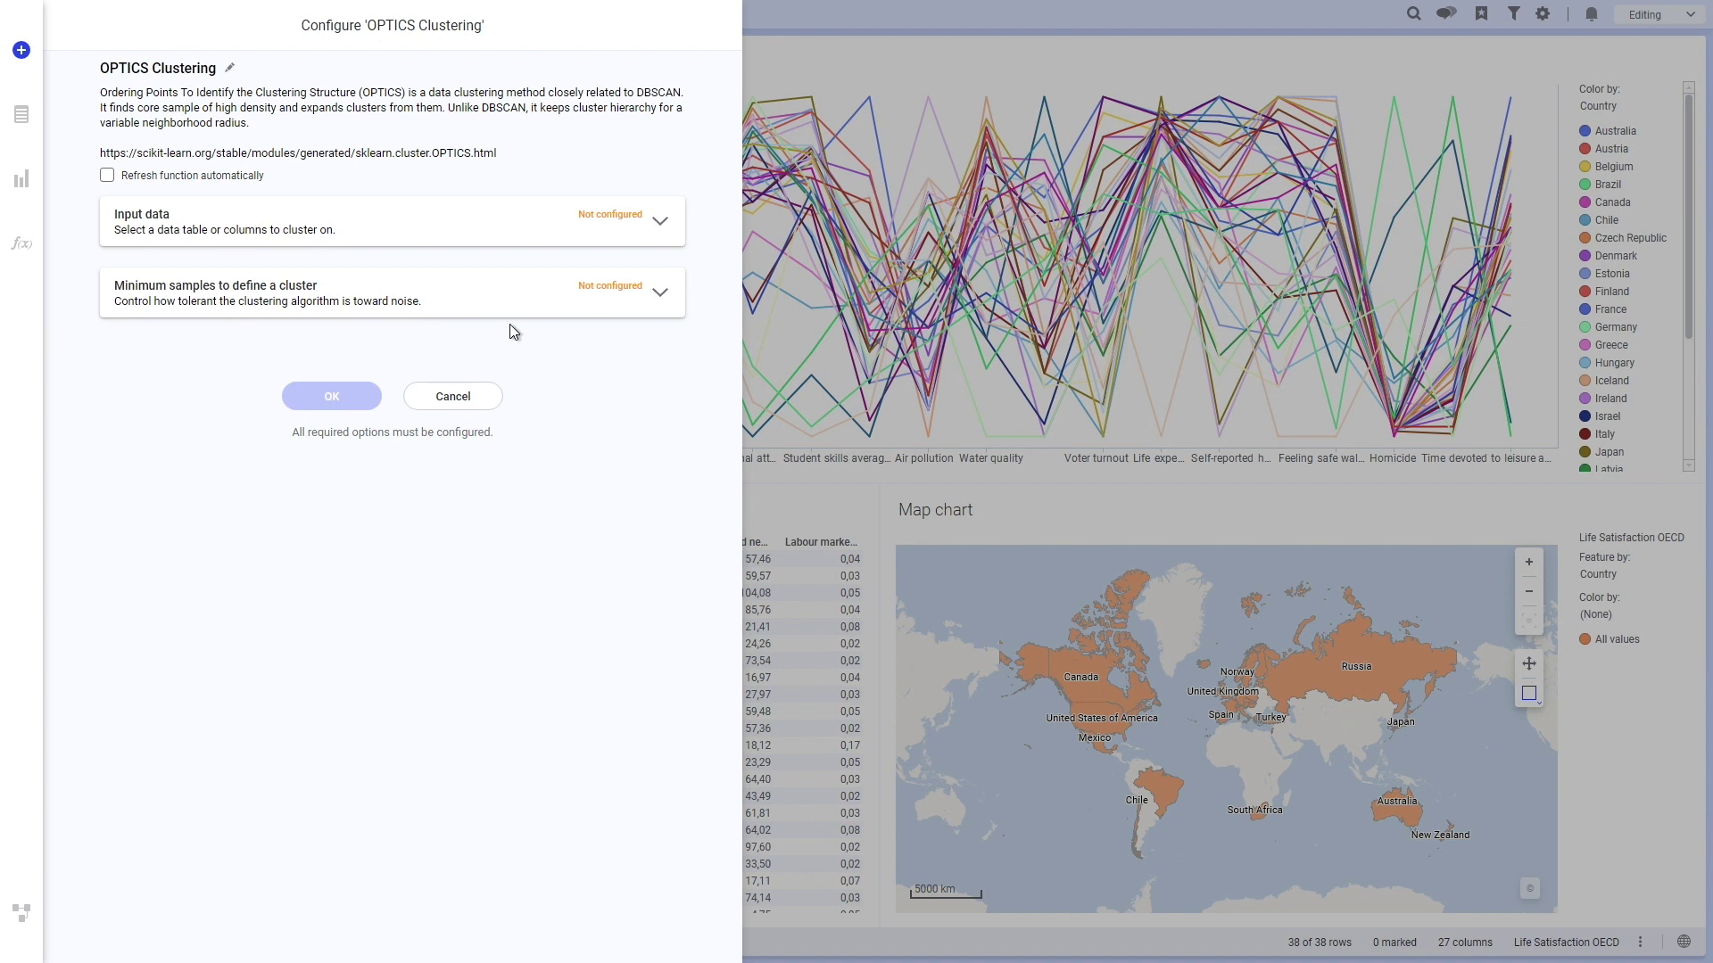
Step: Set the OPTICS input data to the 24 indicator columns of Life Satisfaction OECD
{"action": "left_click", "coordinate": [430, 231]}
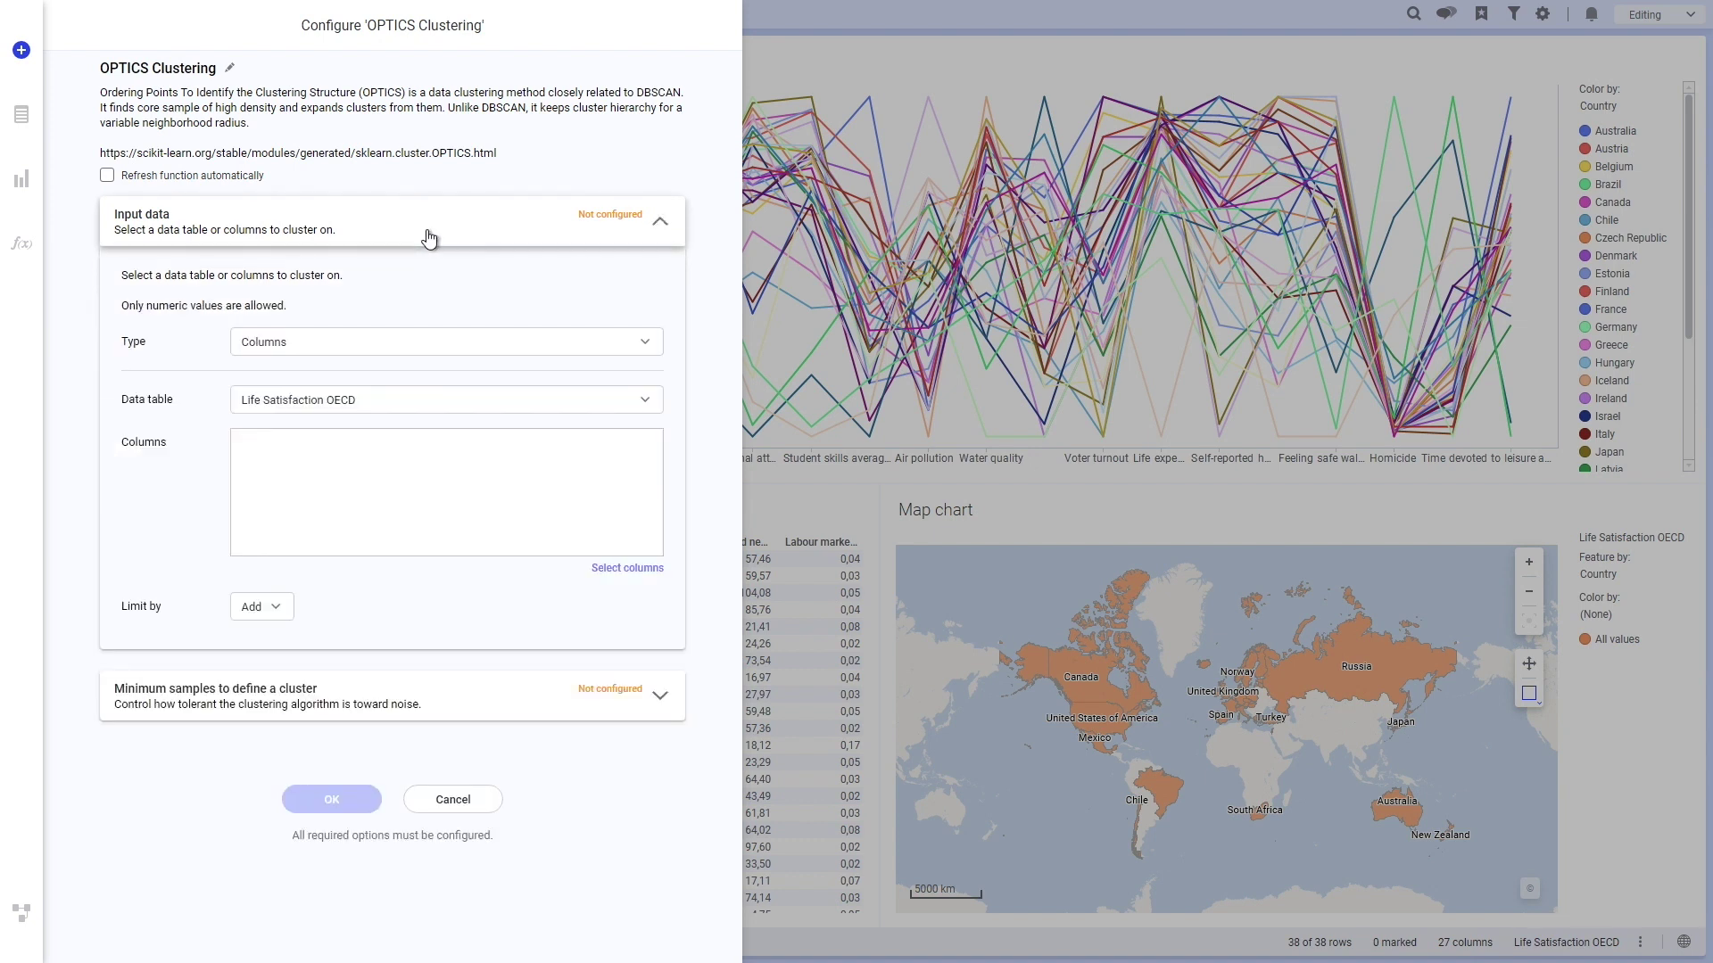
{"action": "left_click", "coordinate": [599, 566]}
{"action": "left_click", "coordinate": [697, 399]}
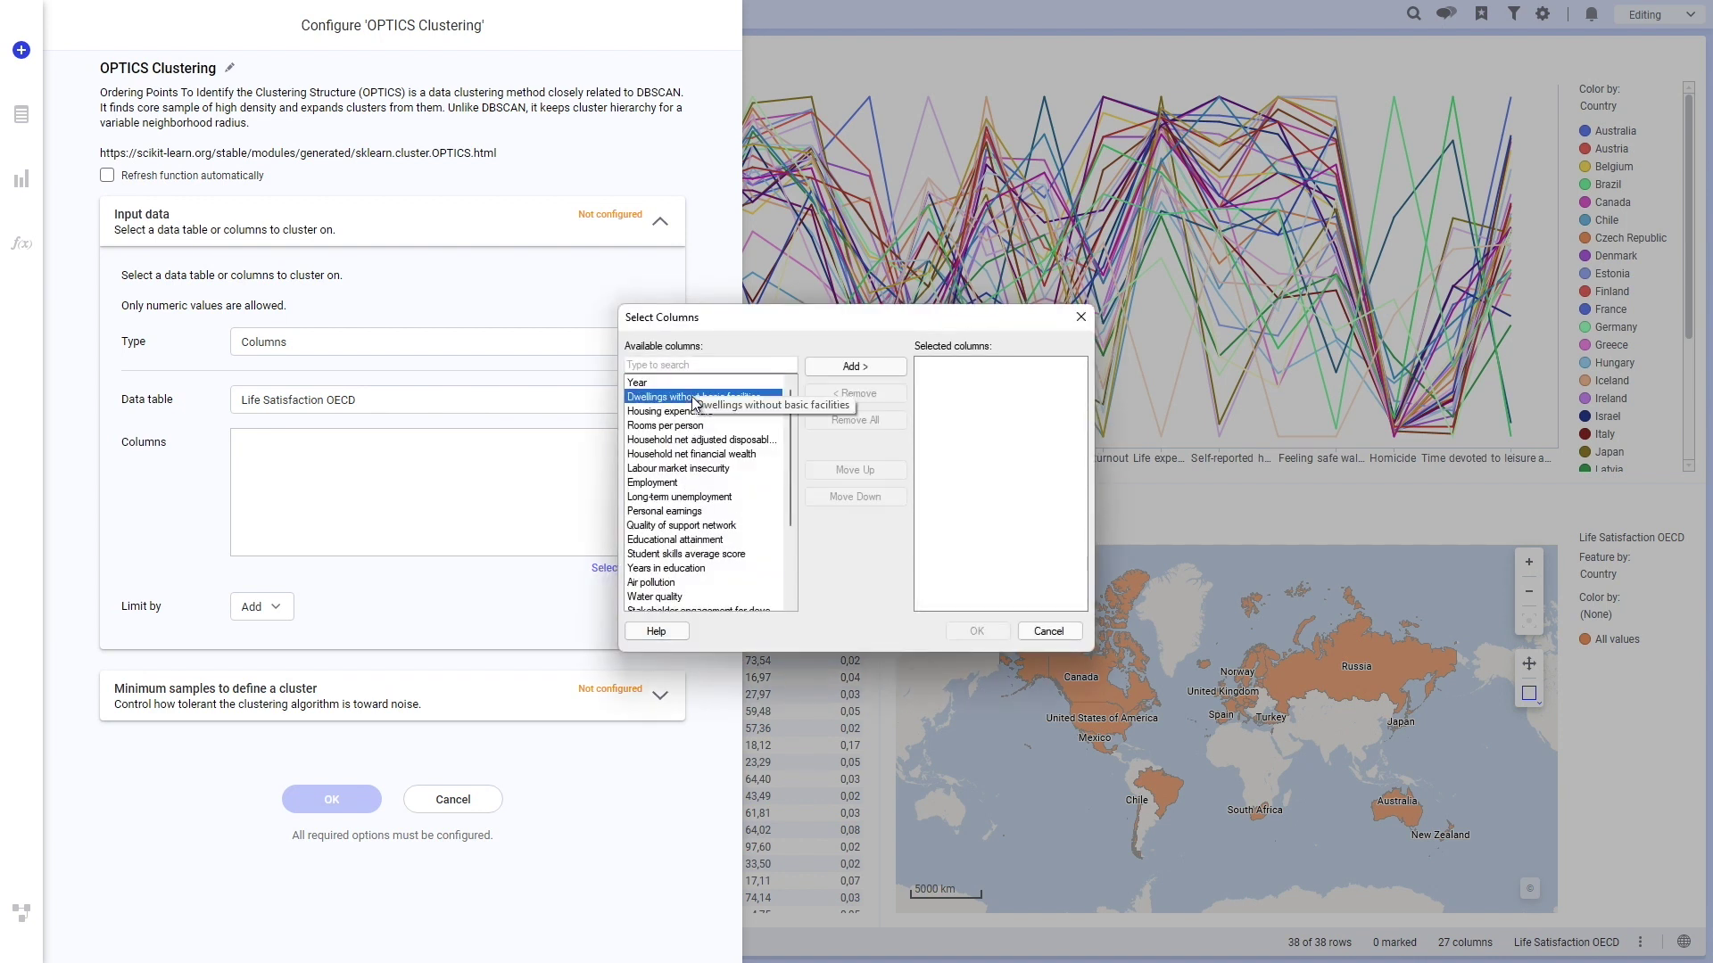
{"action": "left_click_drag", "start_coordinate": [790, 412], "coordinate": [793, 589]}
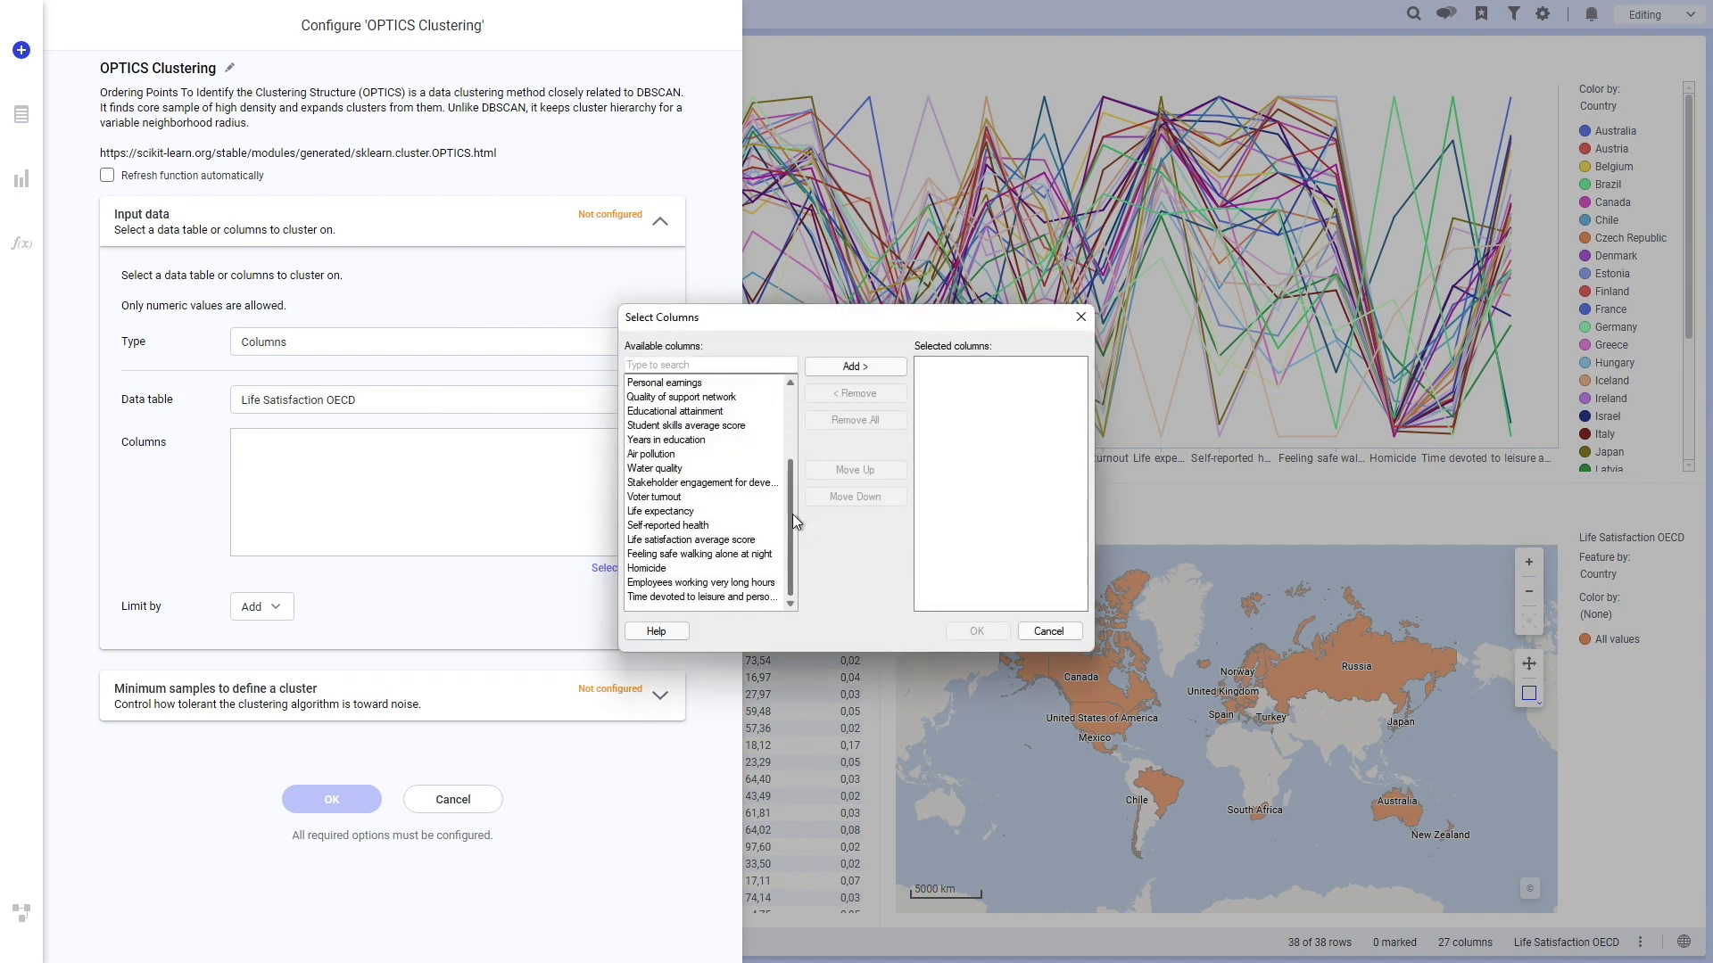
{"action": "left_click", "coordinate": [734, 599], "text": "shift"}
{"action": "left_click", "coordinate": [854, 368]}
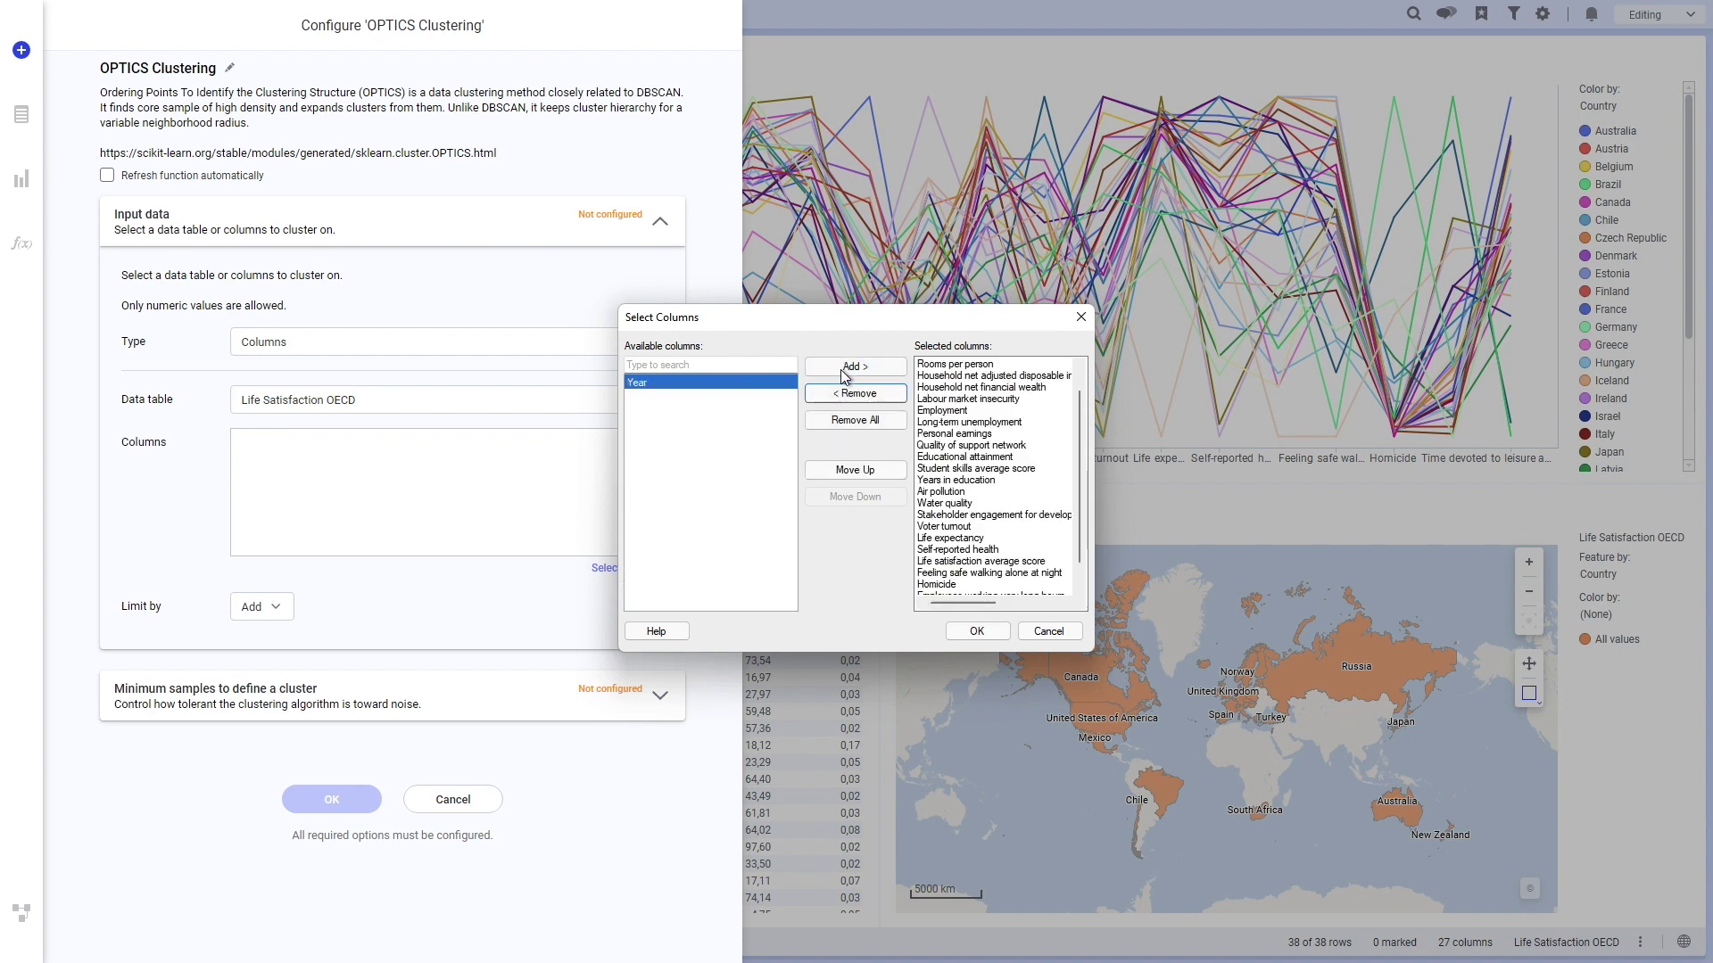
{"action": "left_click", "coordinate": [976, 633]}
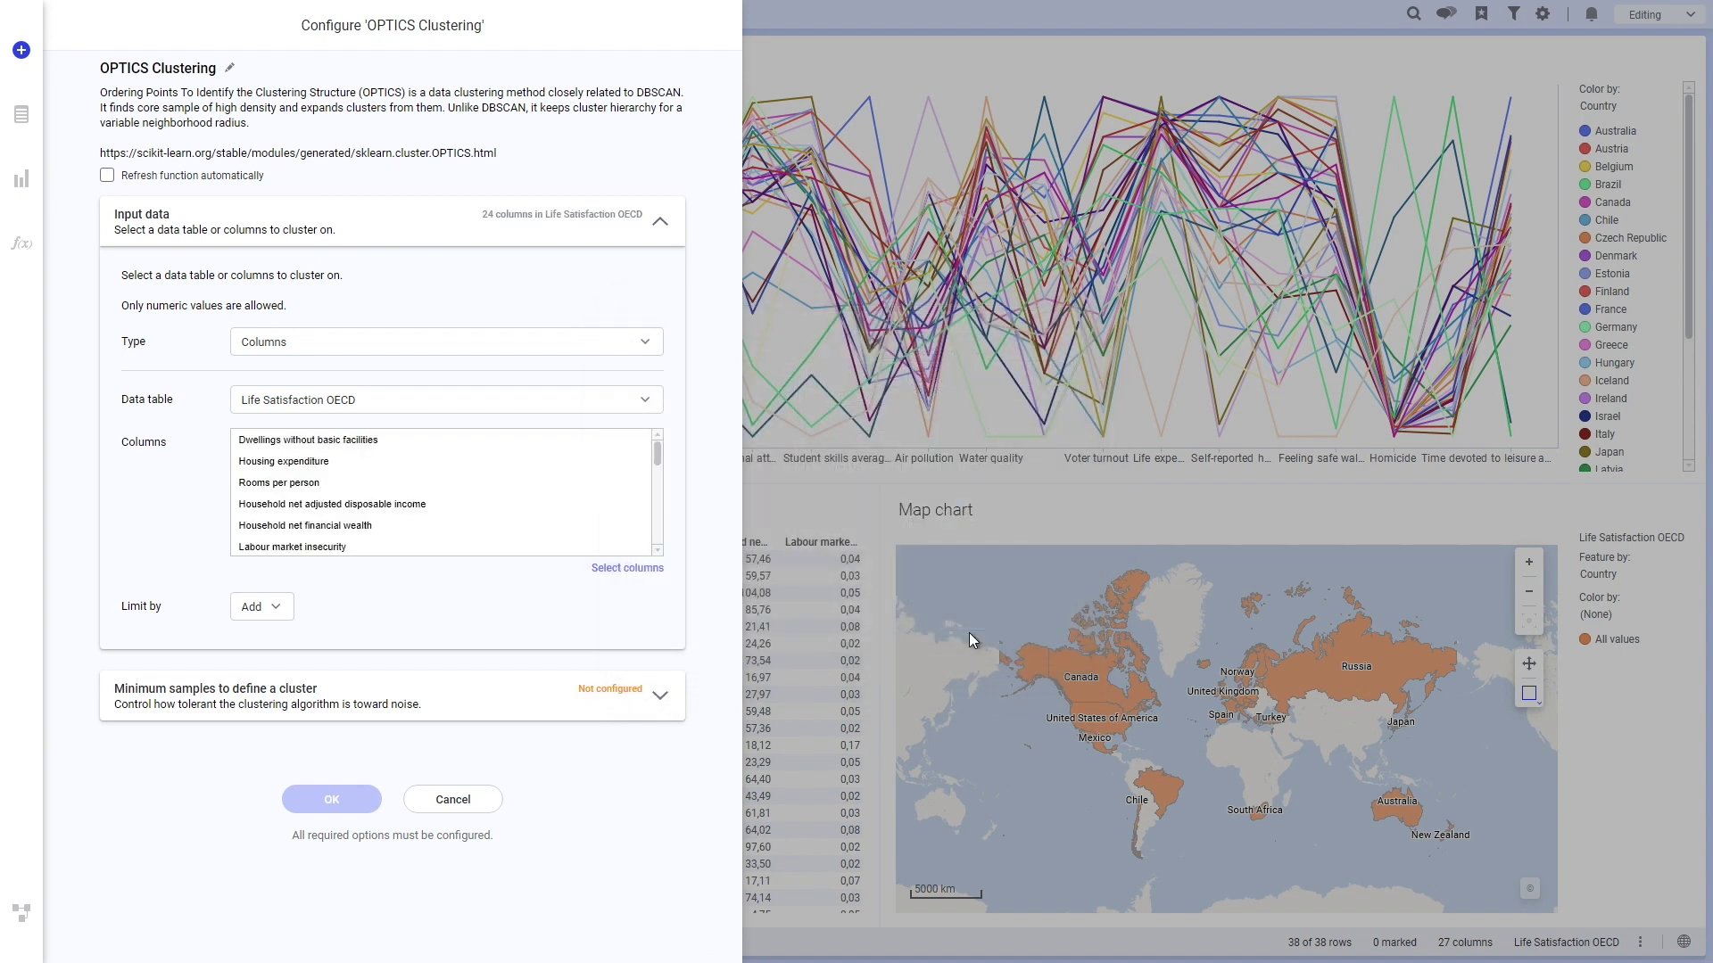
Step: Expand the minimum-samples setting and begin entering its value
{"action": "left_click", "coordinate": [494, 709]}
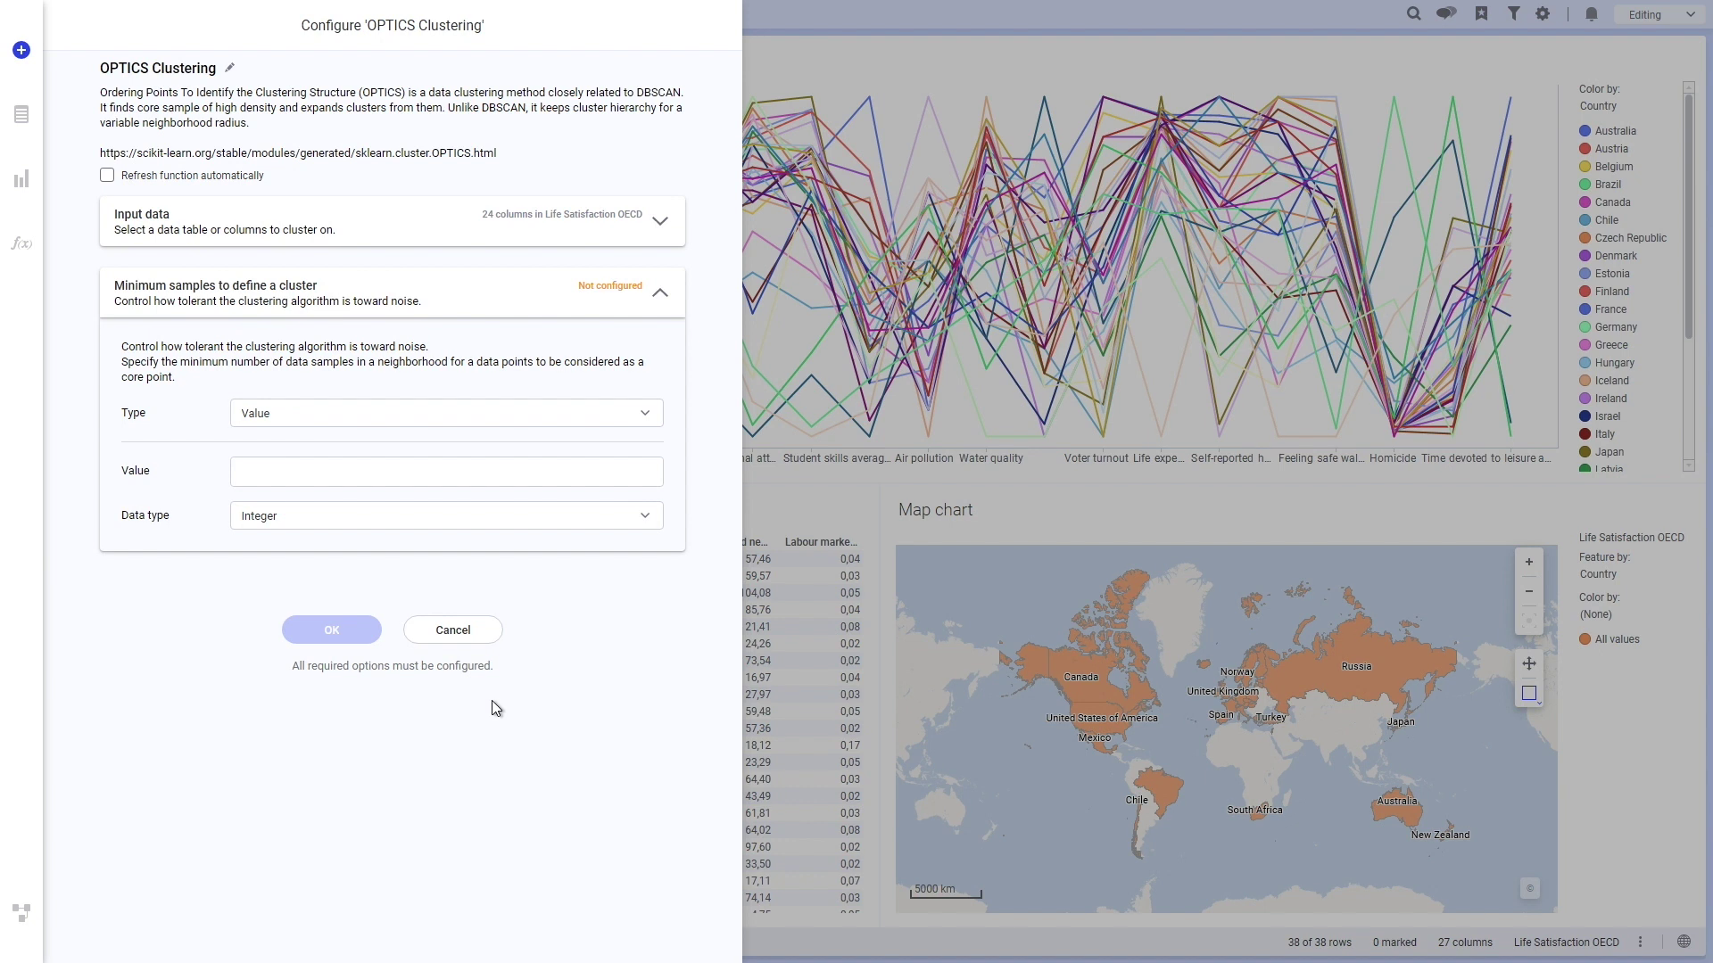
{"action": "left_click", "coordinate": [308, 476]}
{"action": "type", "text": "4"}
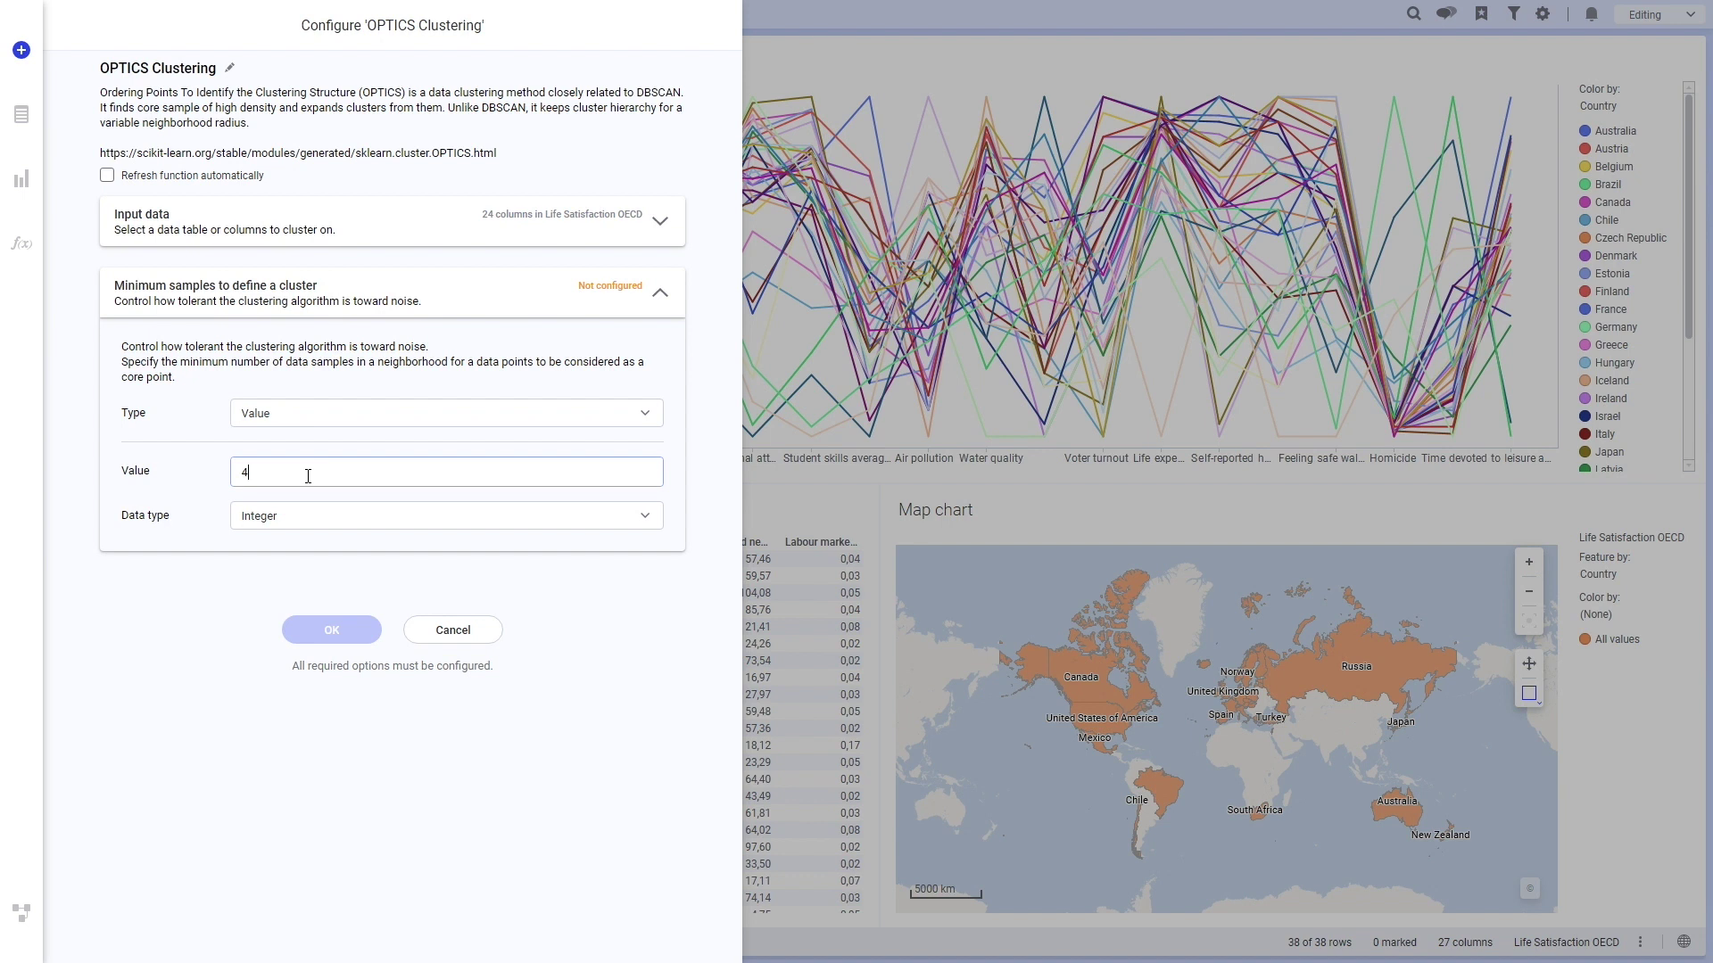
Step: Run the clustering with minimum samples 4 and add ClusterID as a new column
{"action": "left_click", "coordinate": [321, 628]}
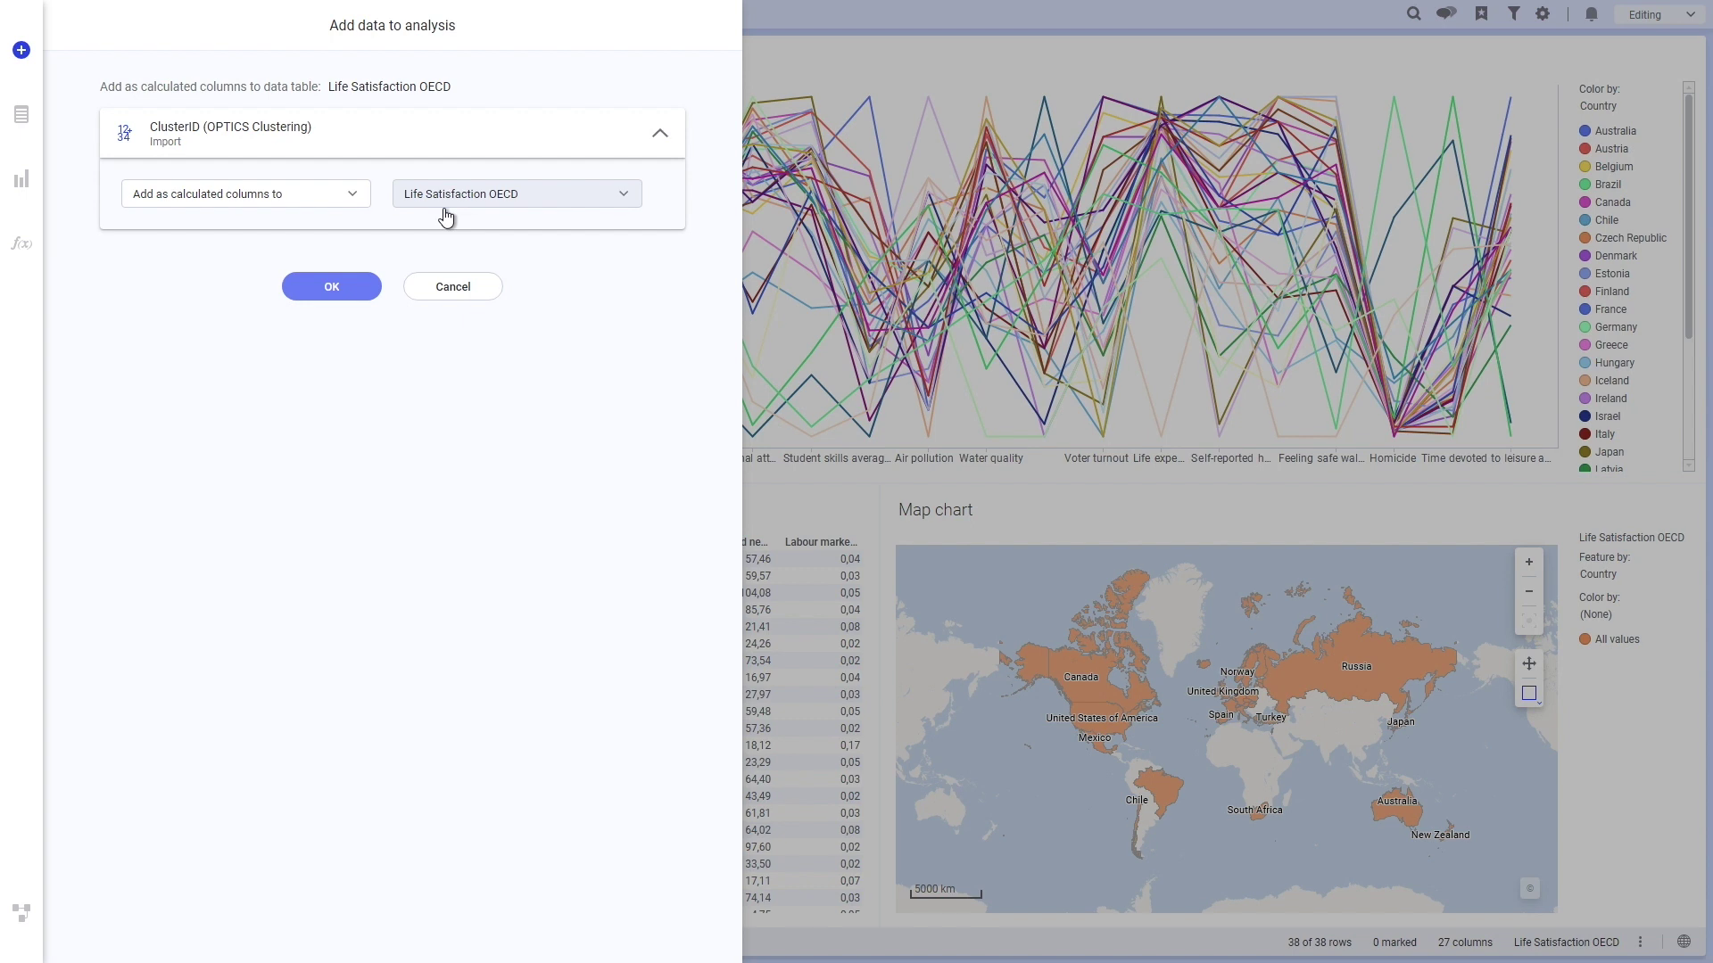
{"action": "left_click", "coordinate": [333, 288]}
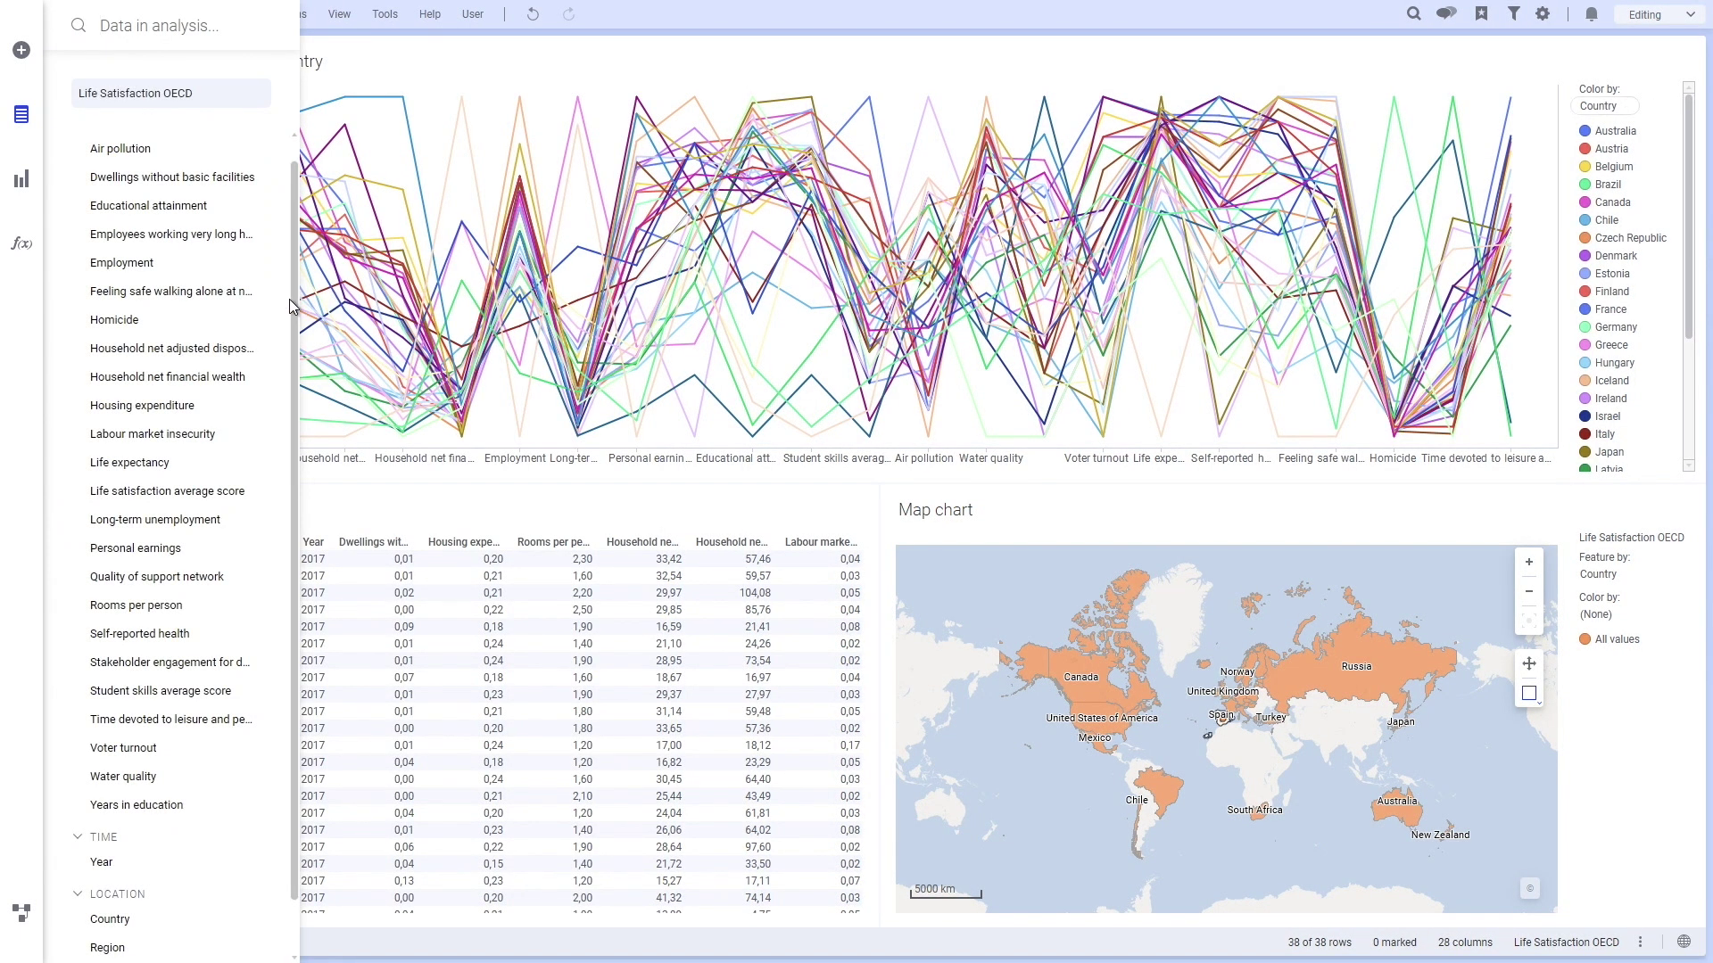
{"action": "left_click_drag", "start_coordinate": [293, 299], "coordinate": [293, 388]}
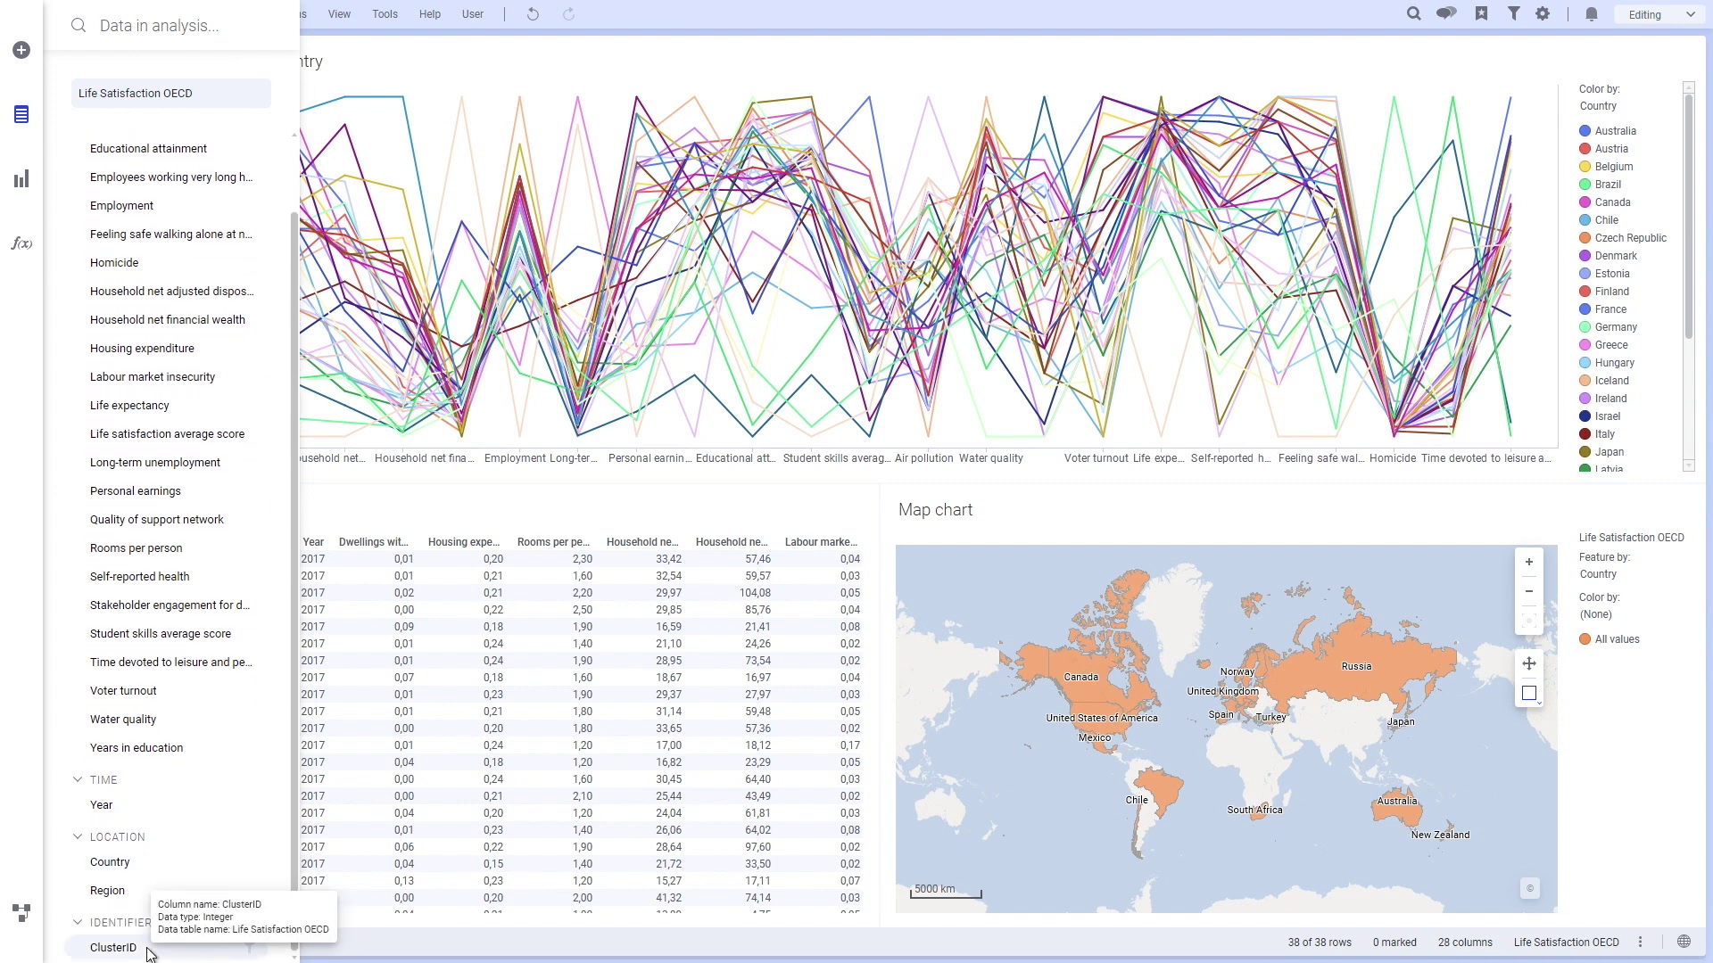
Step: Colour both the parallel coordinate plot and the map by ClusterID
{"action": "mouse_move", "coordinate": [149, 947]}
{"action": "left_mouse_down"}
{"action": "mouse_move", "coordinate": [1542, 214]}
{"action": "mouse_move", "coordinate": [1603, 108]}
{"action": "left_mouse_up"}
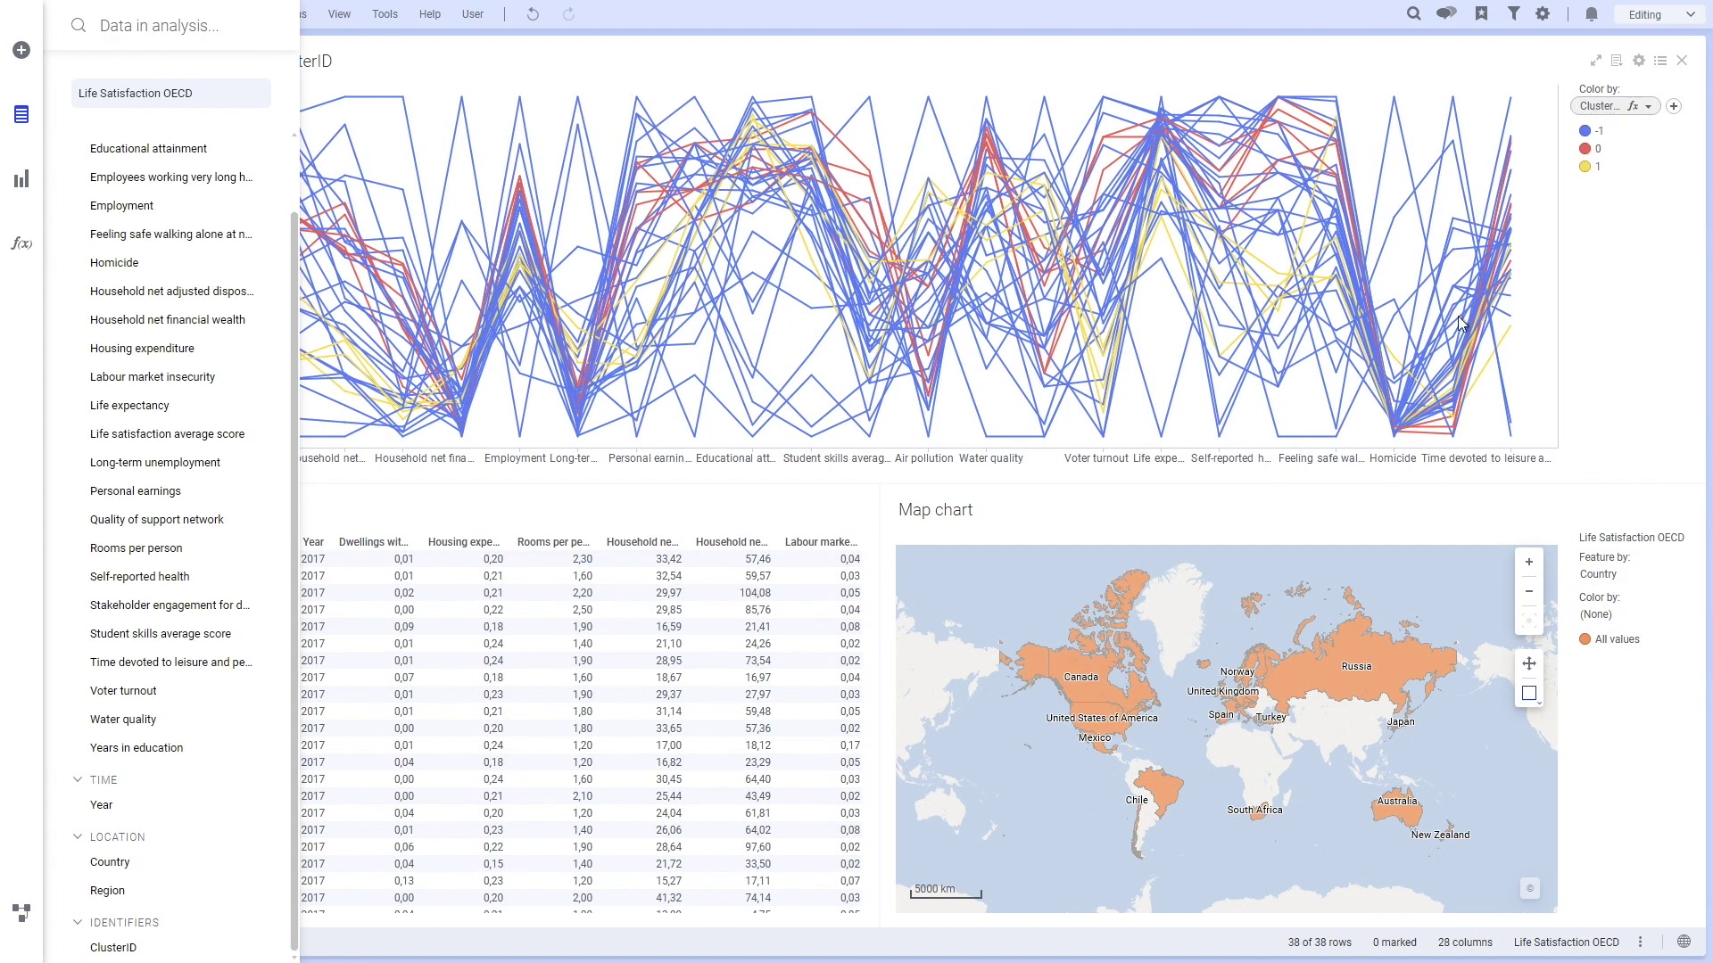
{"action": "mouse_move", "coordinate": [114, 948]}
{"action": "left_mouse_down"}
{"action": "mouse_move", "coordinate": [1581, 638]}
{"action": "mouse_move", "coordinate": [1603, 616]}
{"action": "left_mouse_up"}
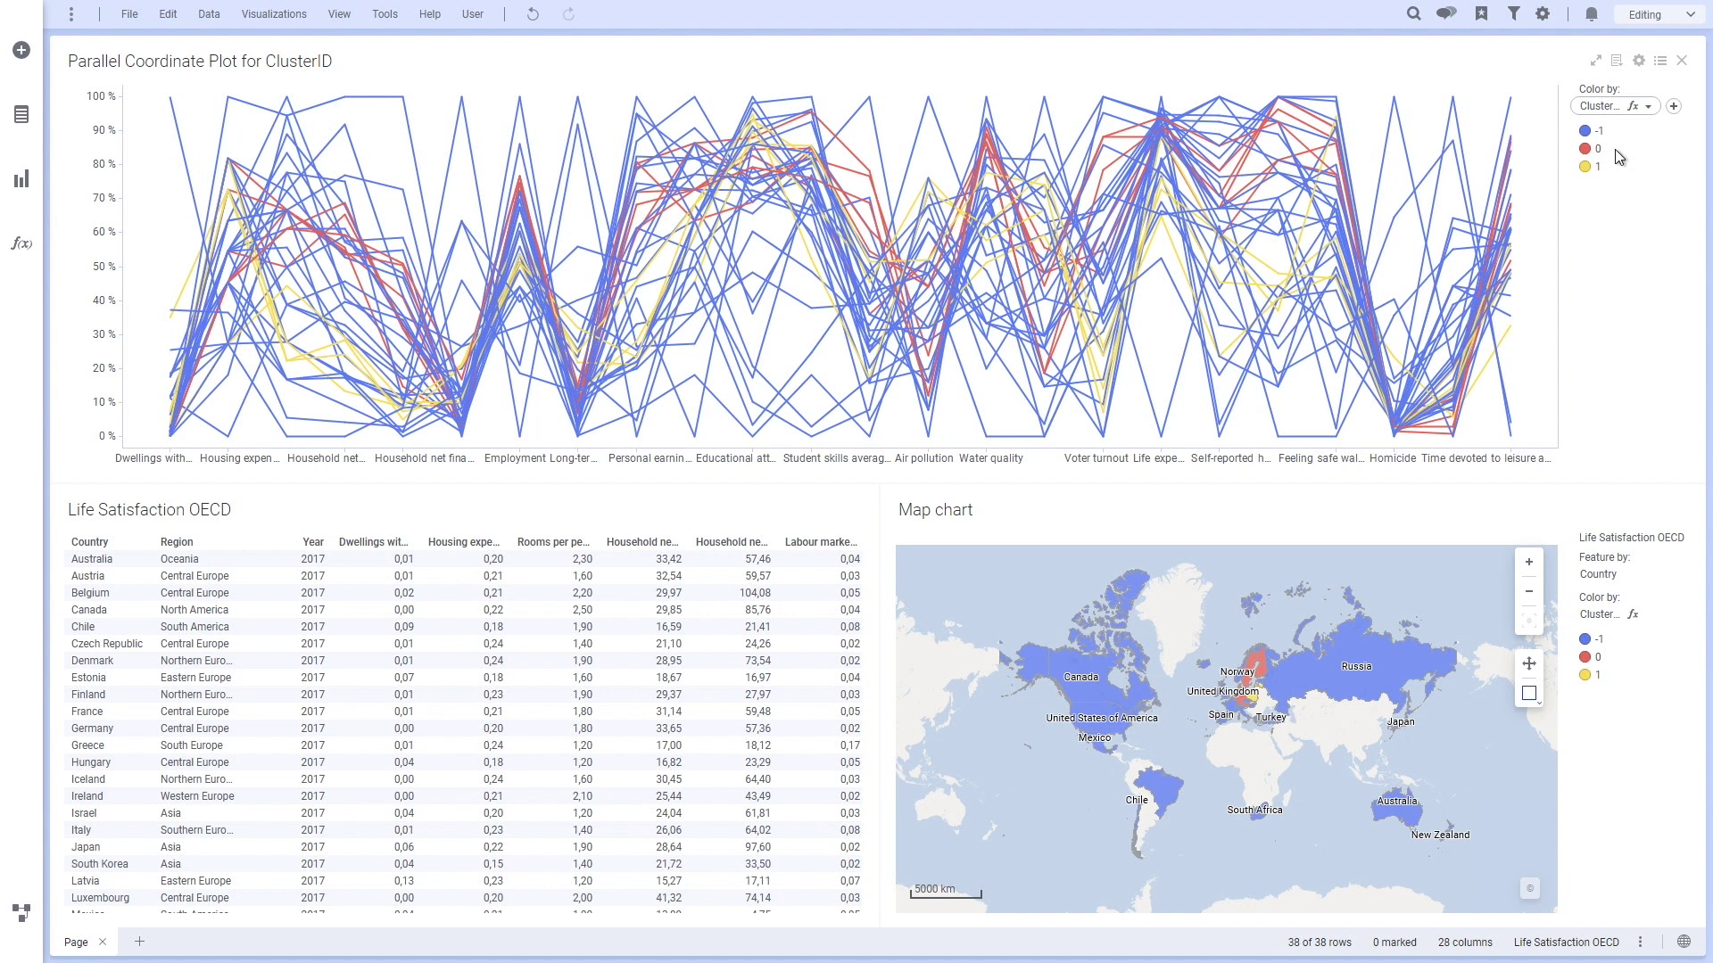
Step: Rerun OPTICS with minimum samples 2 and mark the cluster 0 countries
{"action": "left_click", "coordinate": [1635, 108]}
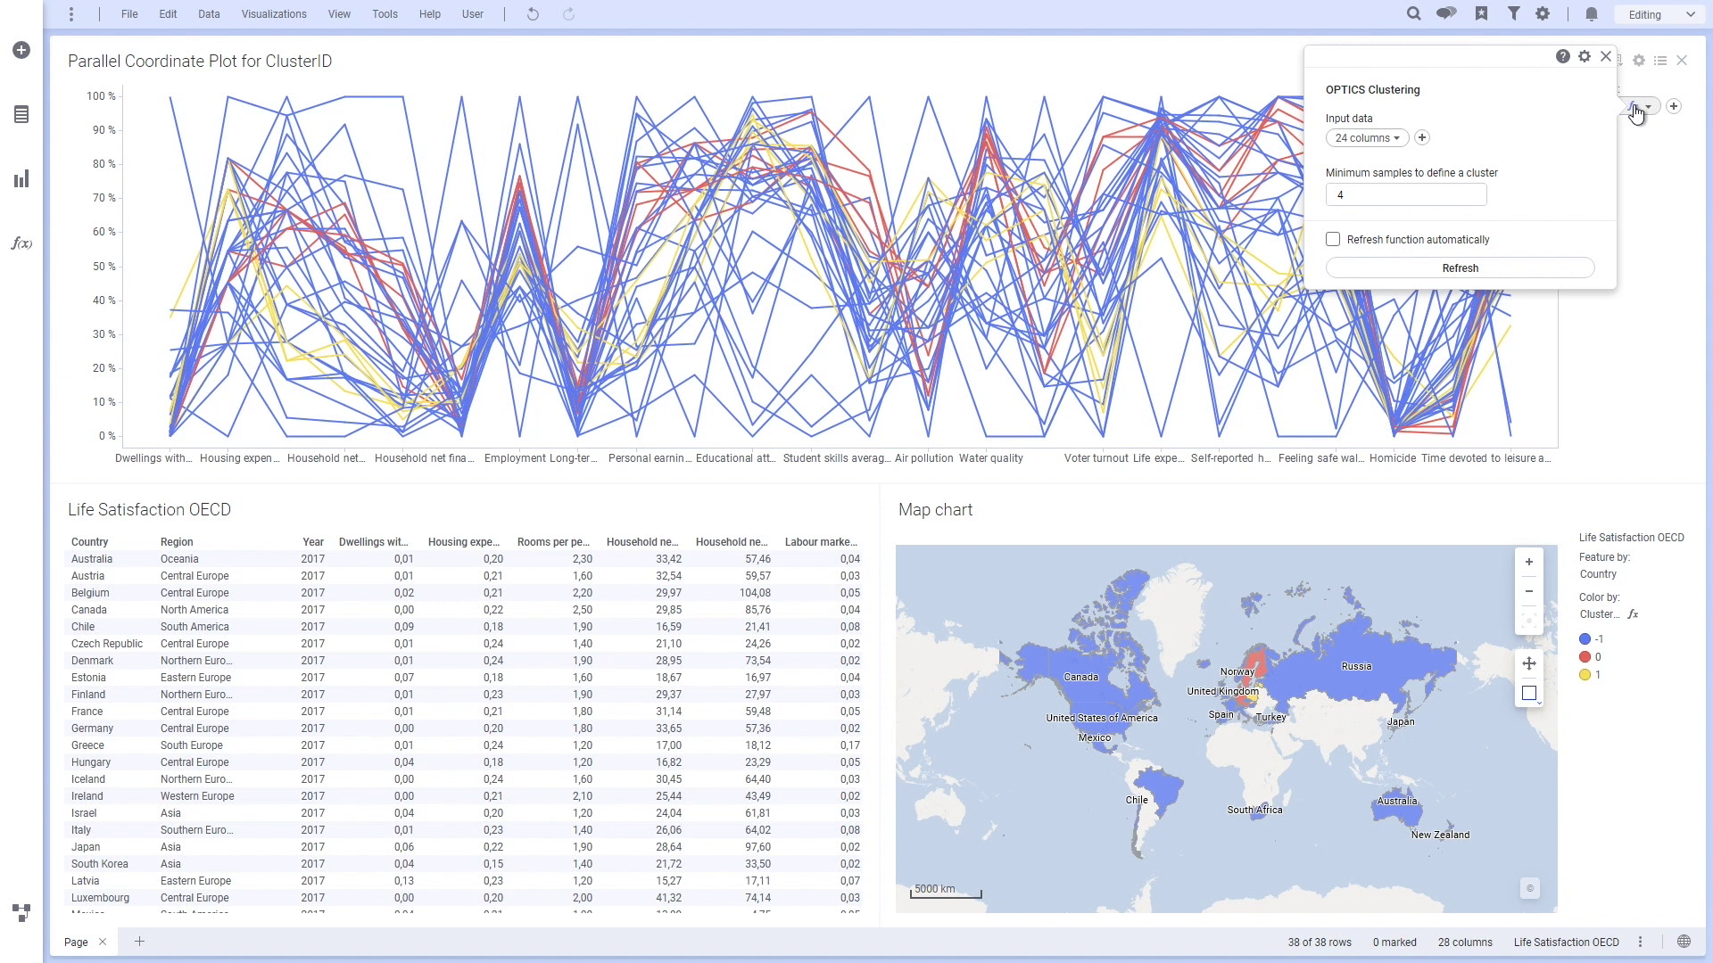
{"action": "left_click", "coordinate": [1408, 196]}
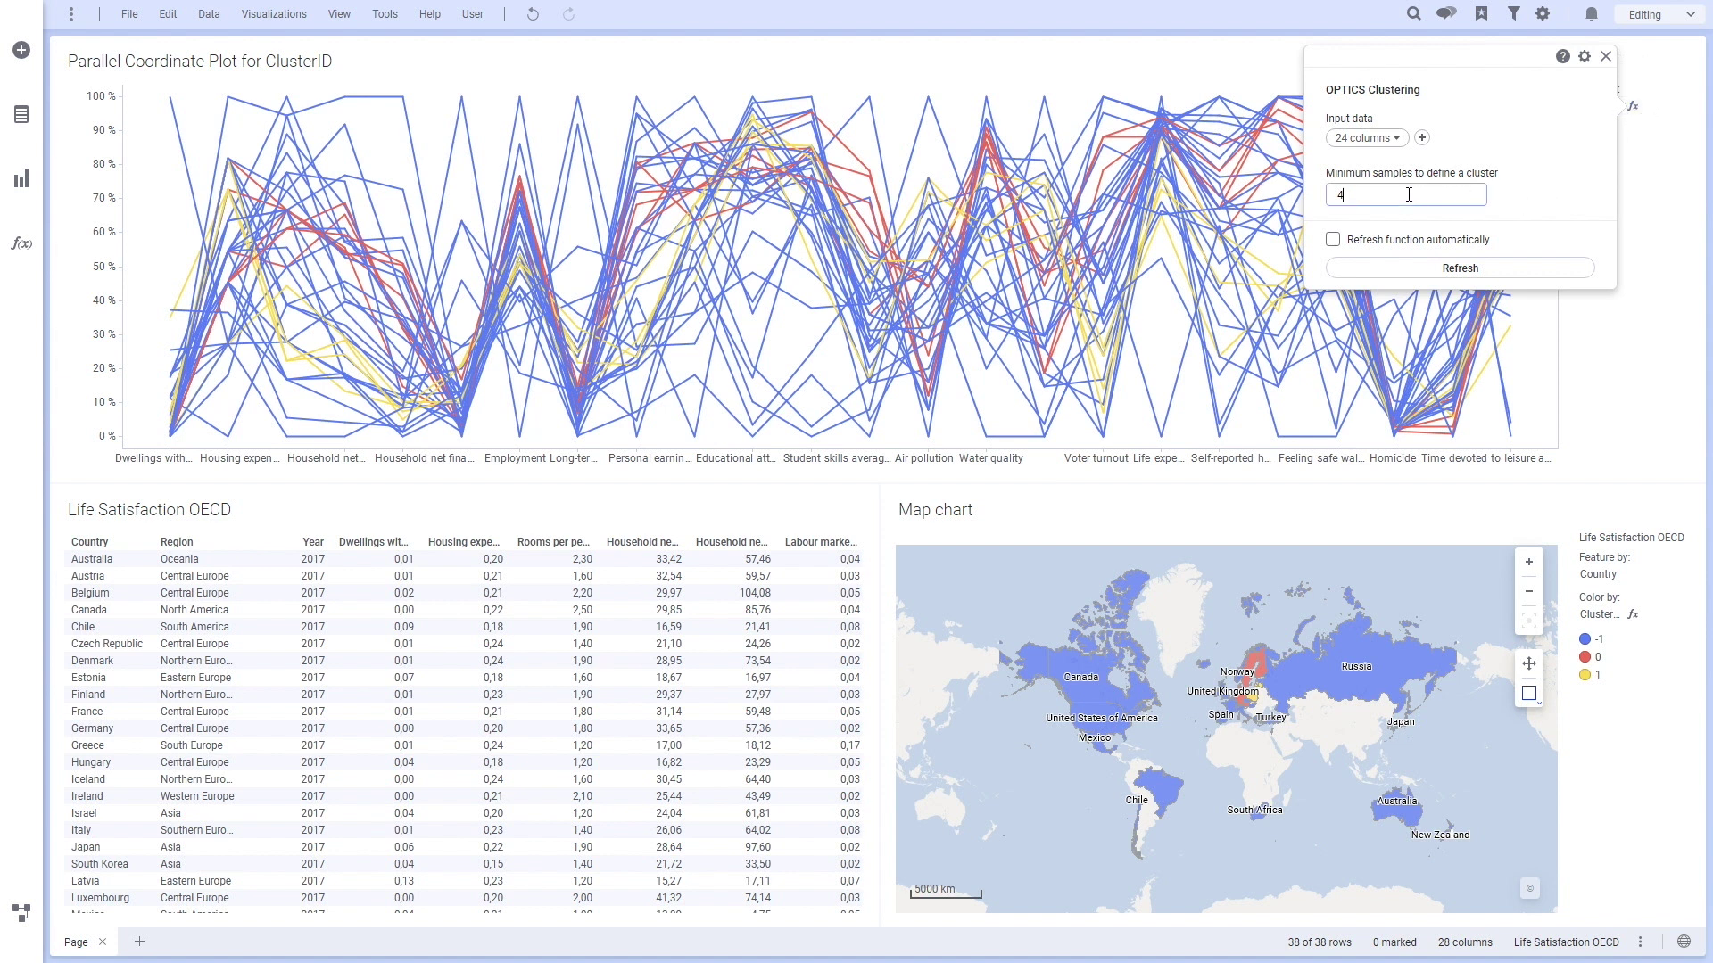
{"action": "key", "text": "BackSpace"}
{"action": "type", "text": "2"}
{"action": "left_click", "coordinate": [1452, 269]}
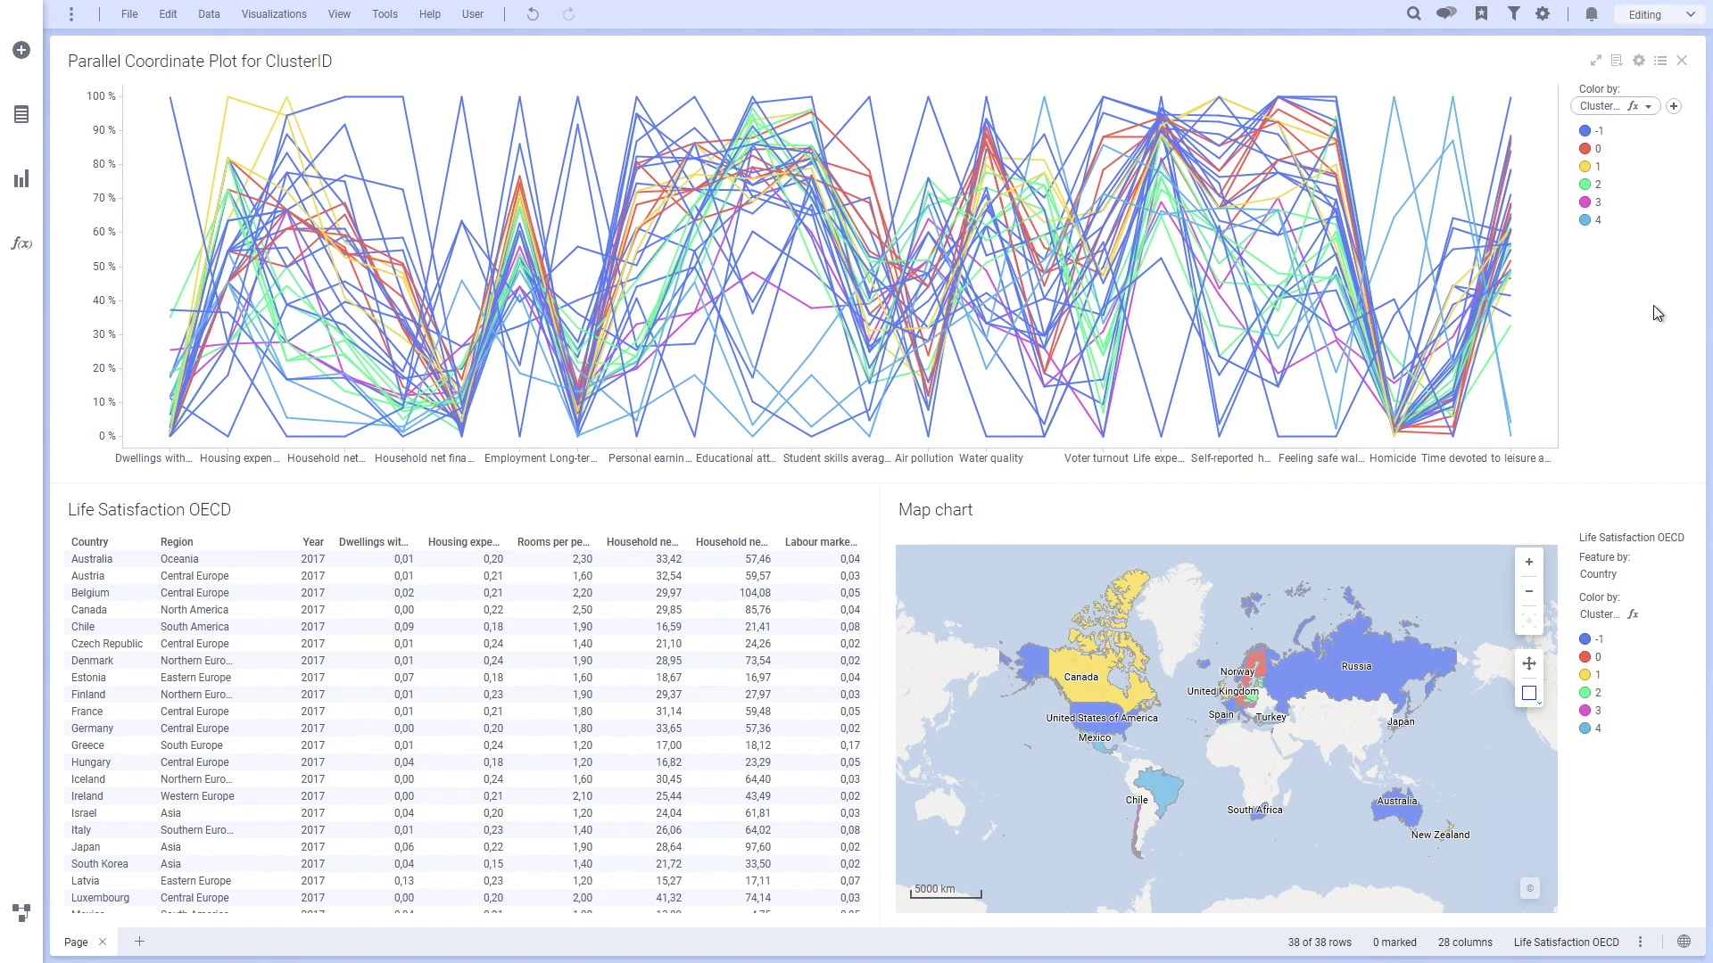
{"action": "left_click", "coordinate": [1597, 149]}
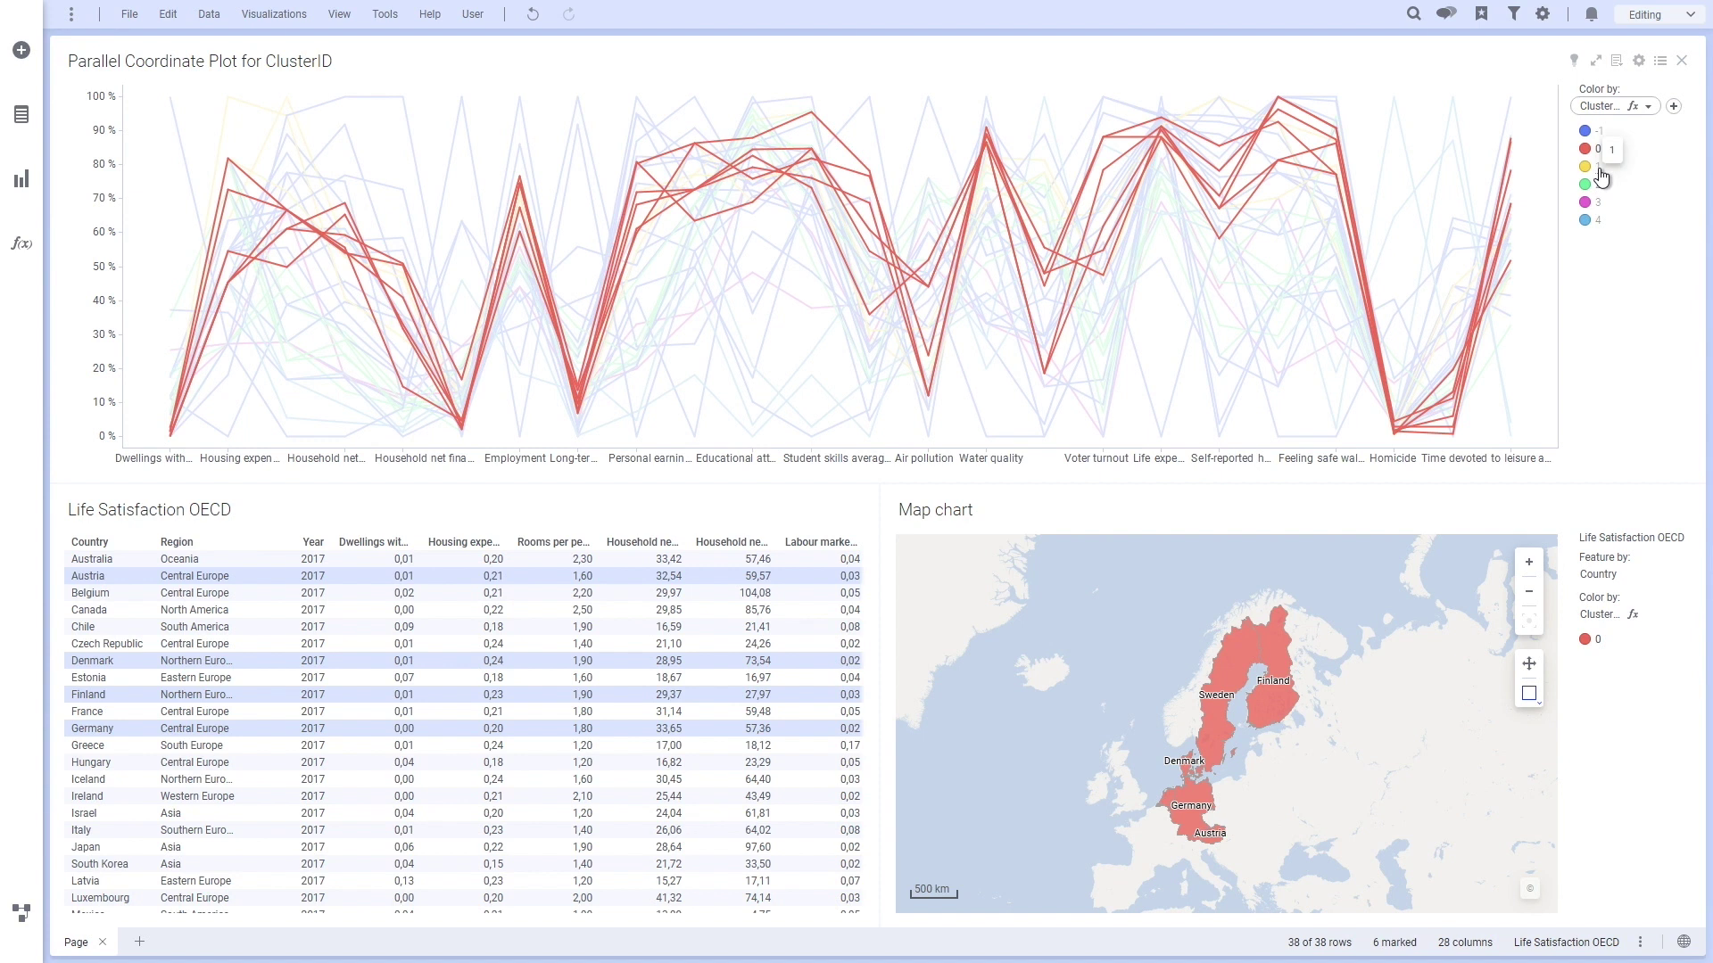
Step: Mark clusters 1 and 2 in turn, then show the data flow of the analysis
{"action": "left_click", "coordinate": [1603, 166]}
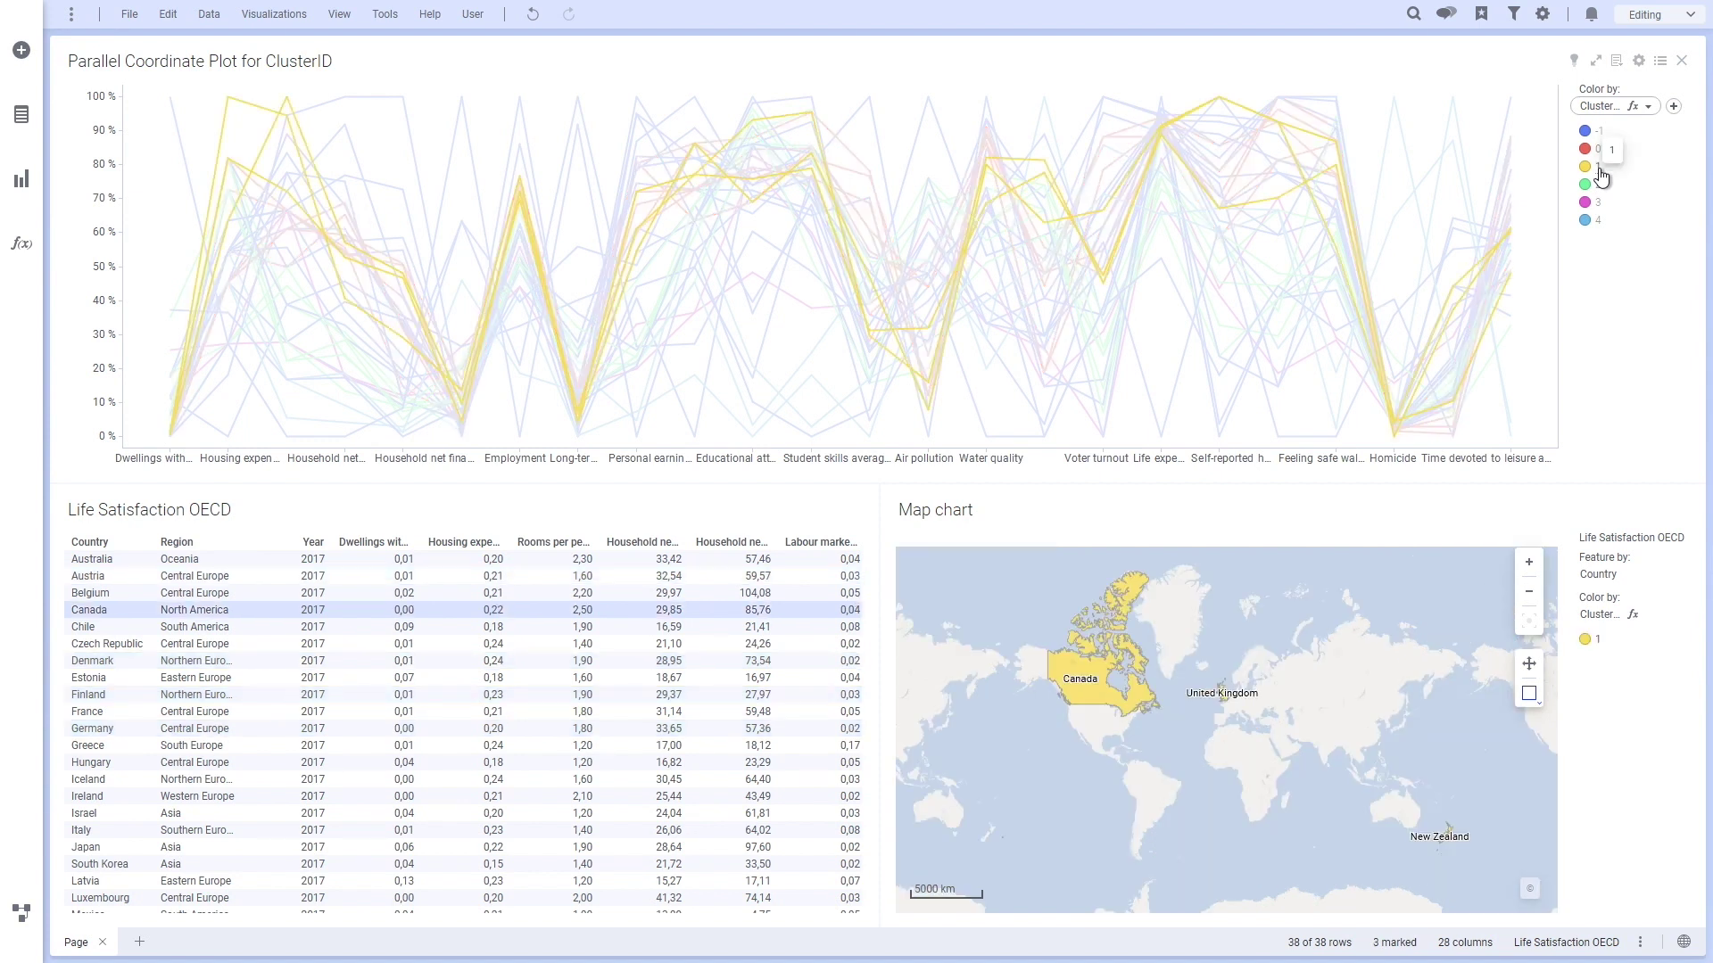
{"action": "left_click", "coordinate": [1600, 184]}
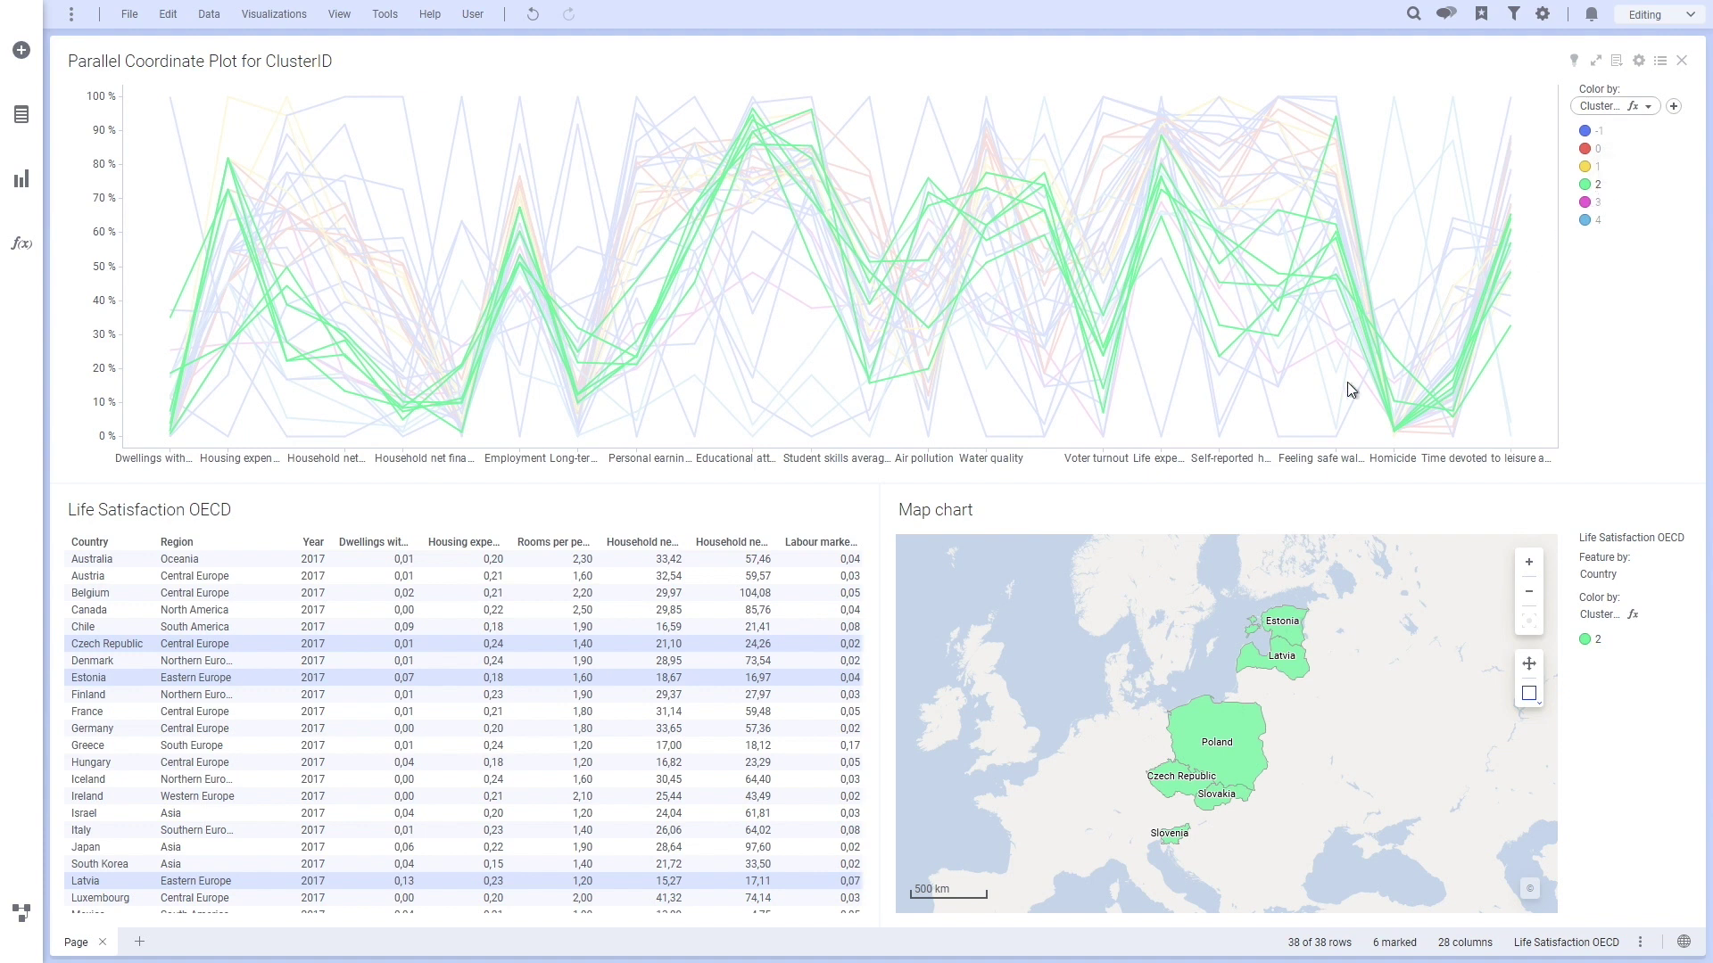
{"action": "left_click", "coordinate": [22, 913]}
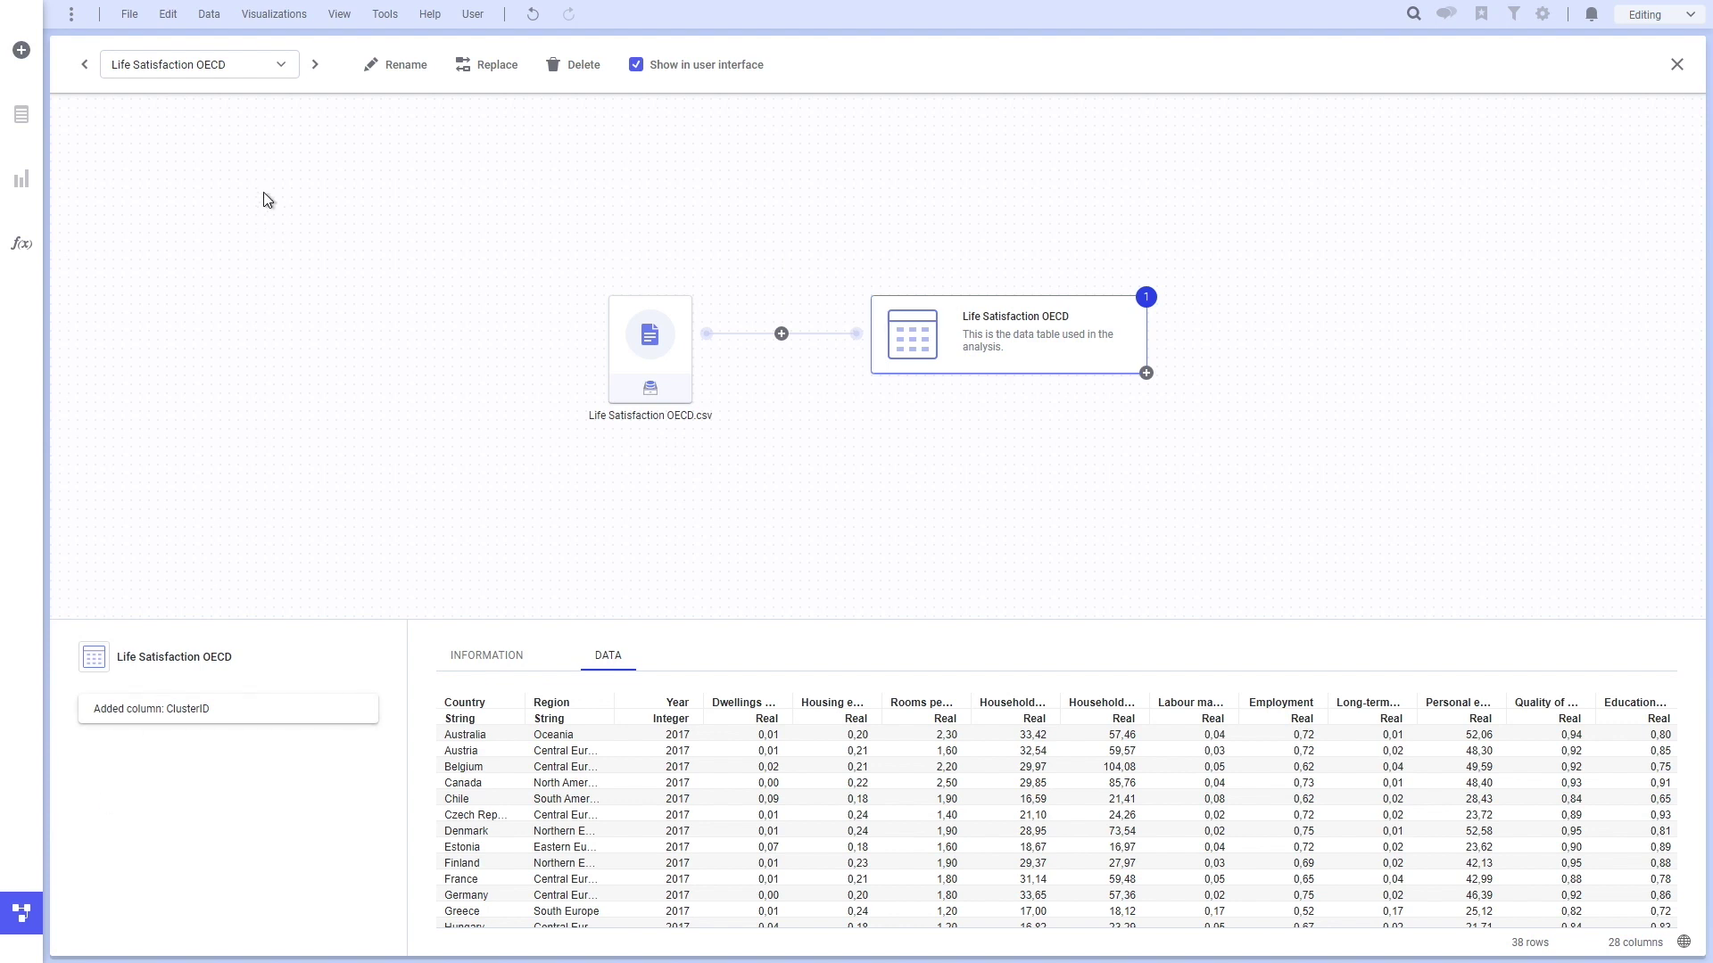
Step: Display the OPTICS Clustering data function flow from the data table selector
{"action": "left_click", "coordinate": [268, 71]}
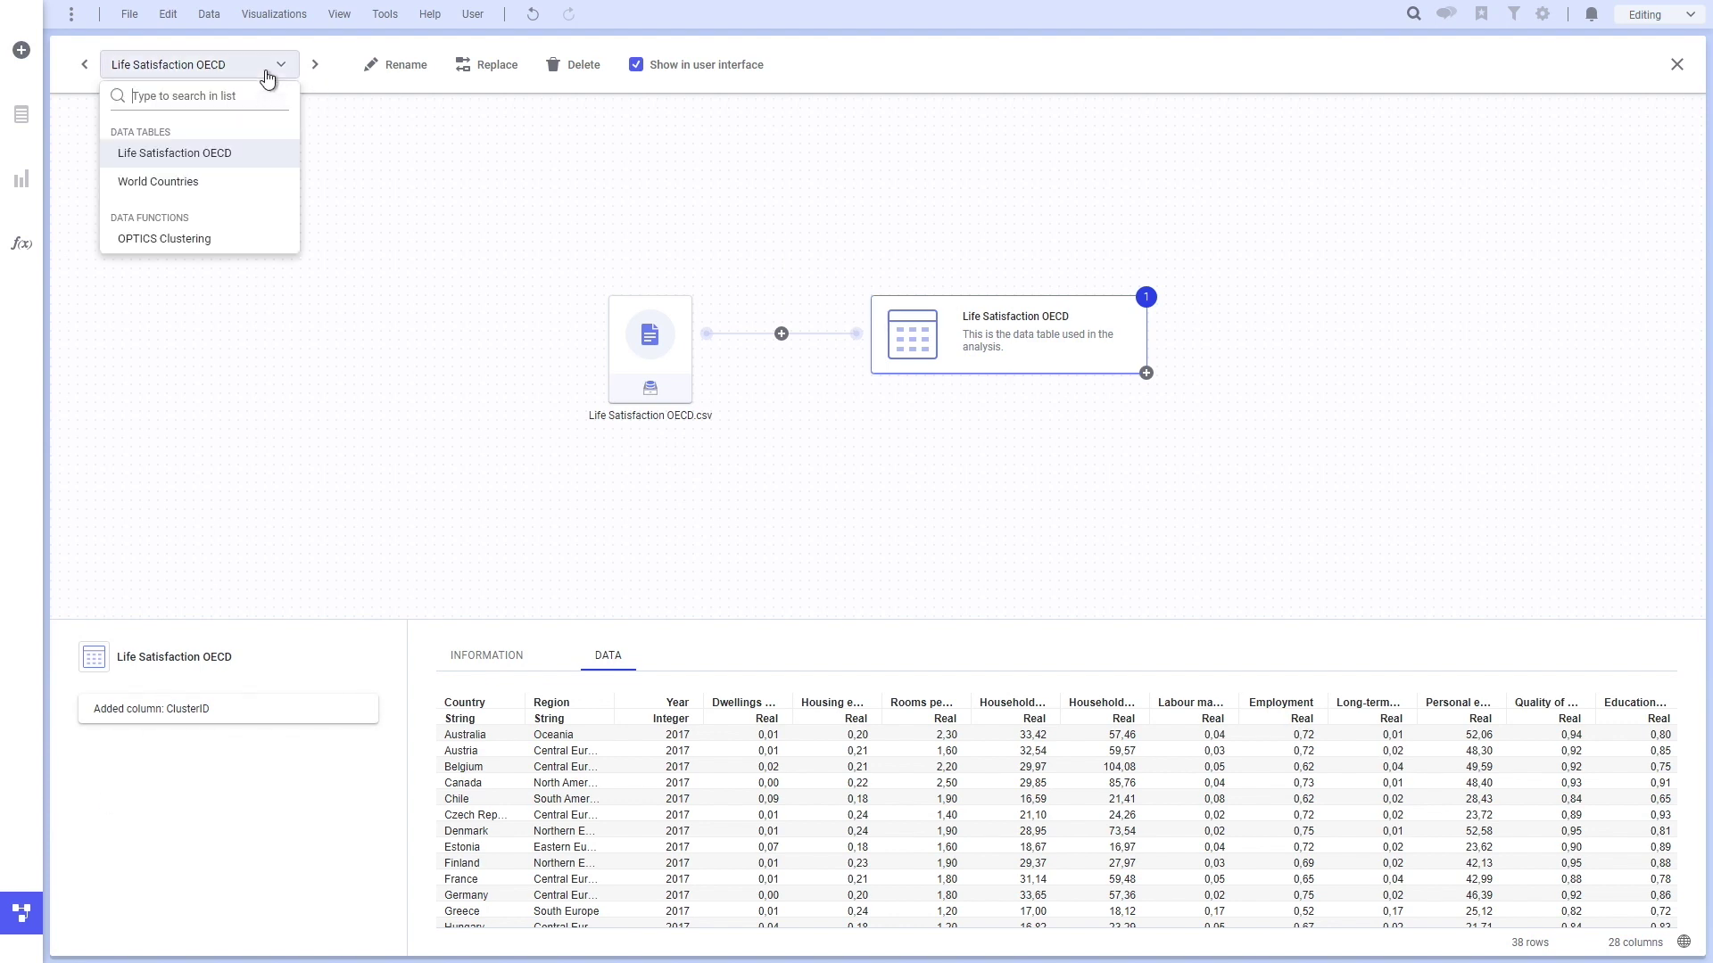
{"action": "left_click", "coordinate": [229, 241]}
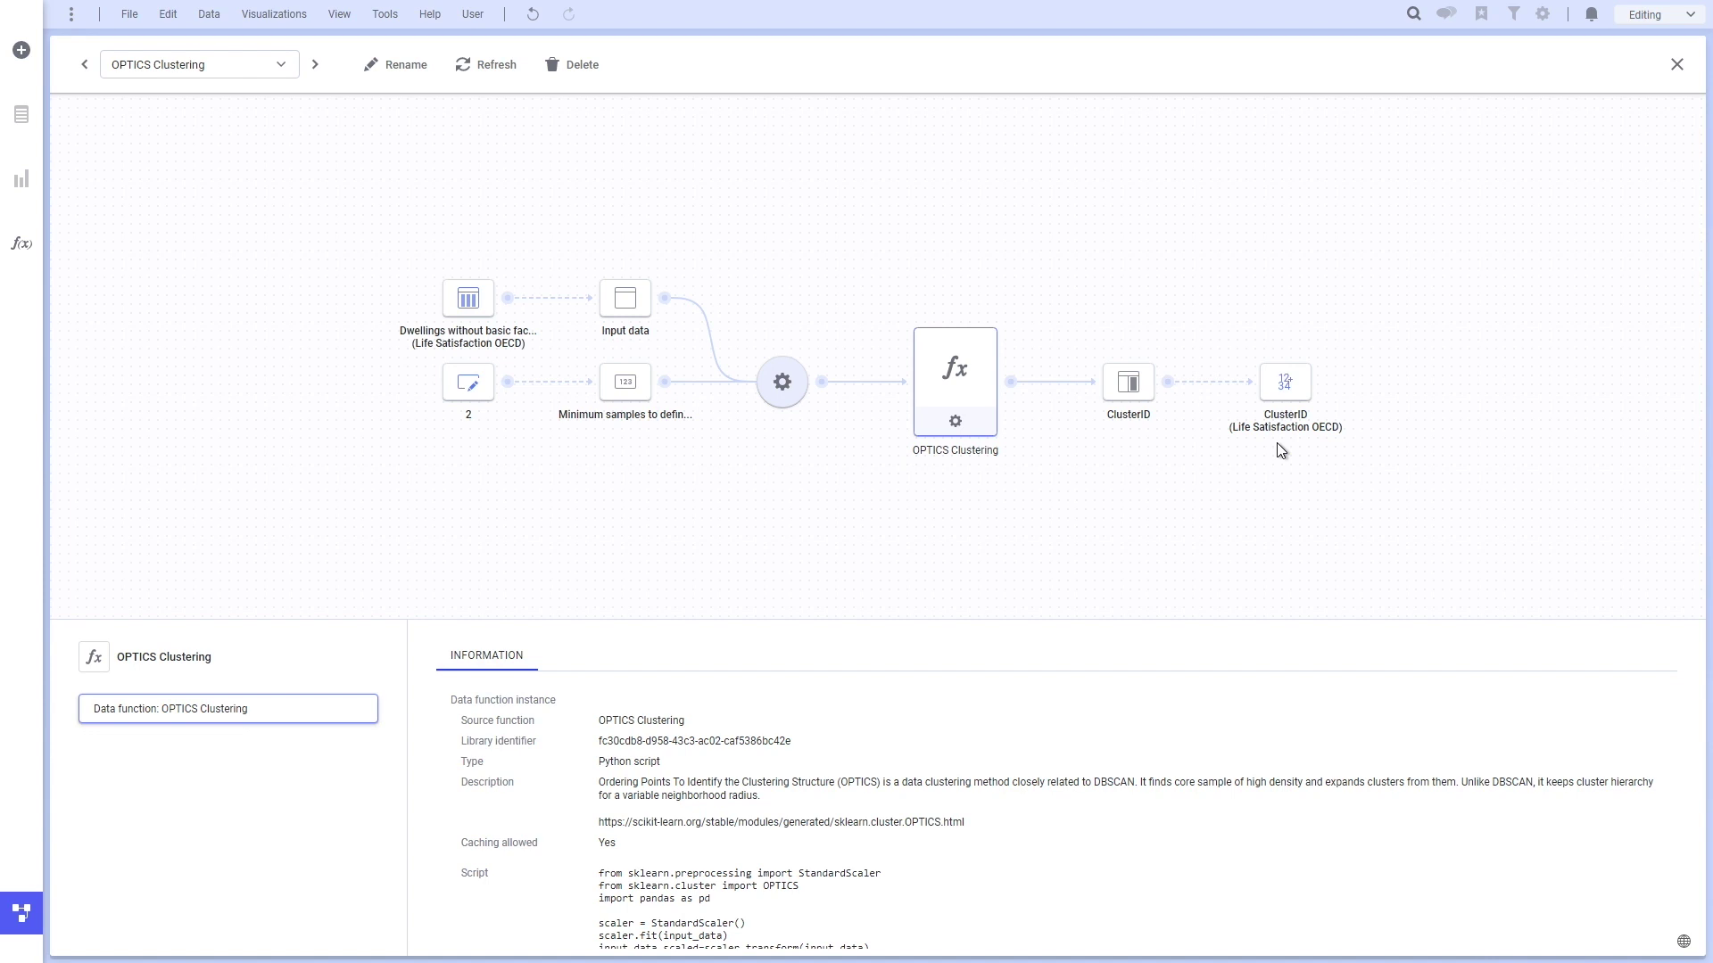
{"action": "left_click", "coordinate": [783, 389]}
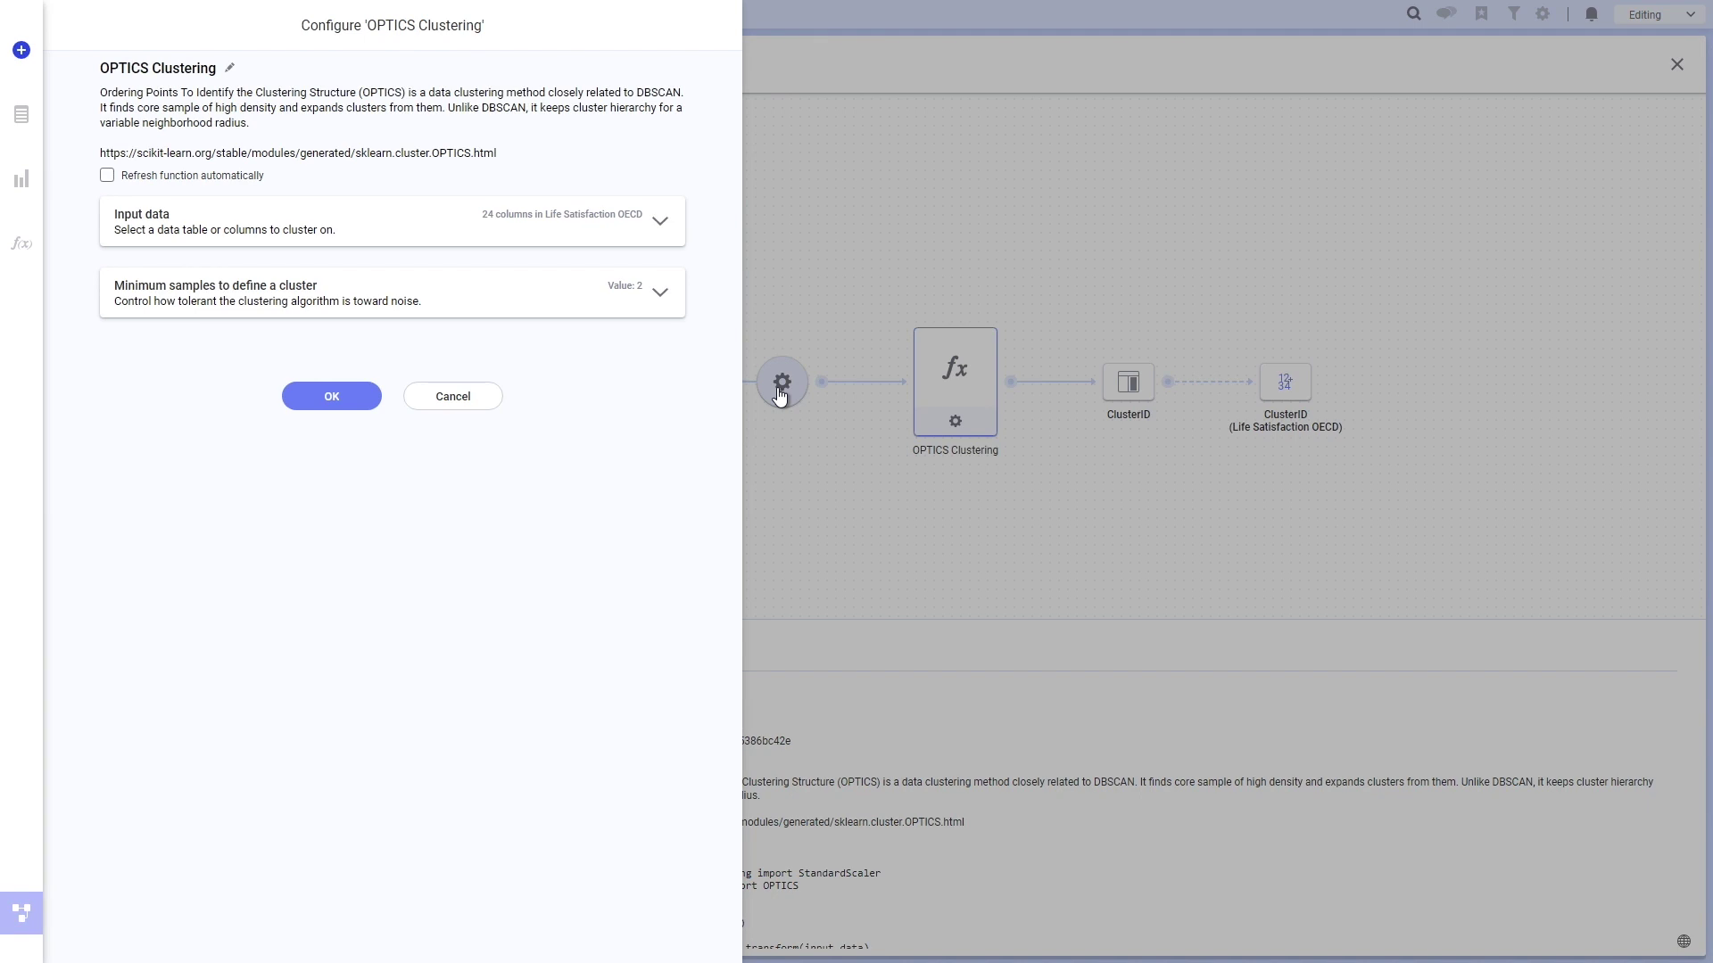
{"action": "left_click", "coordinate": [453, 396]}
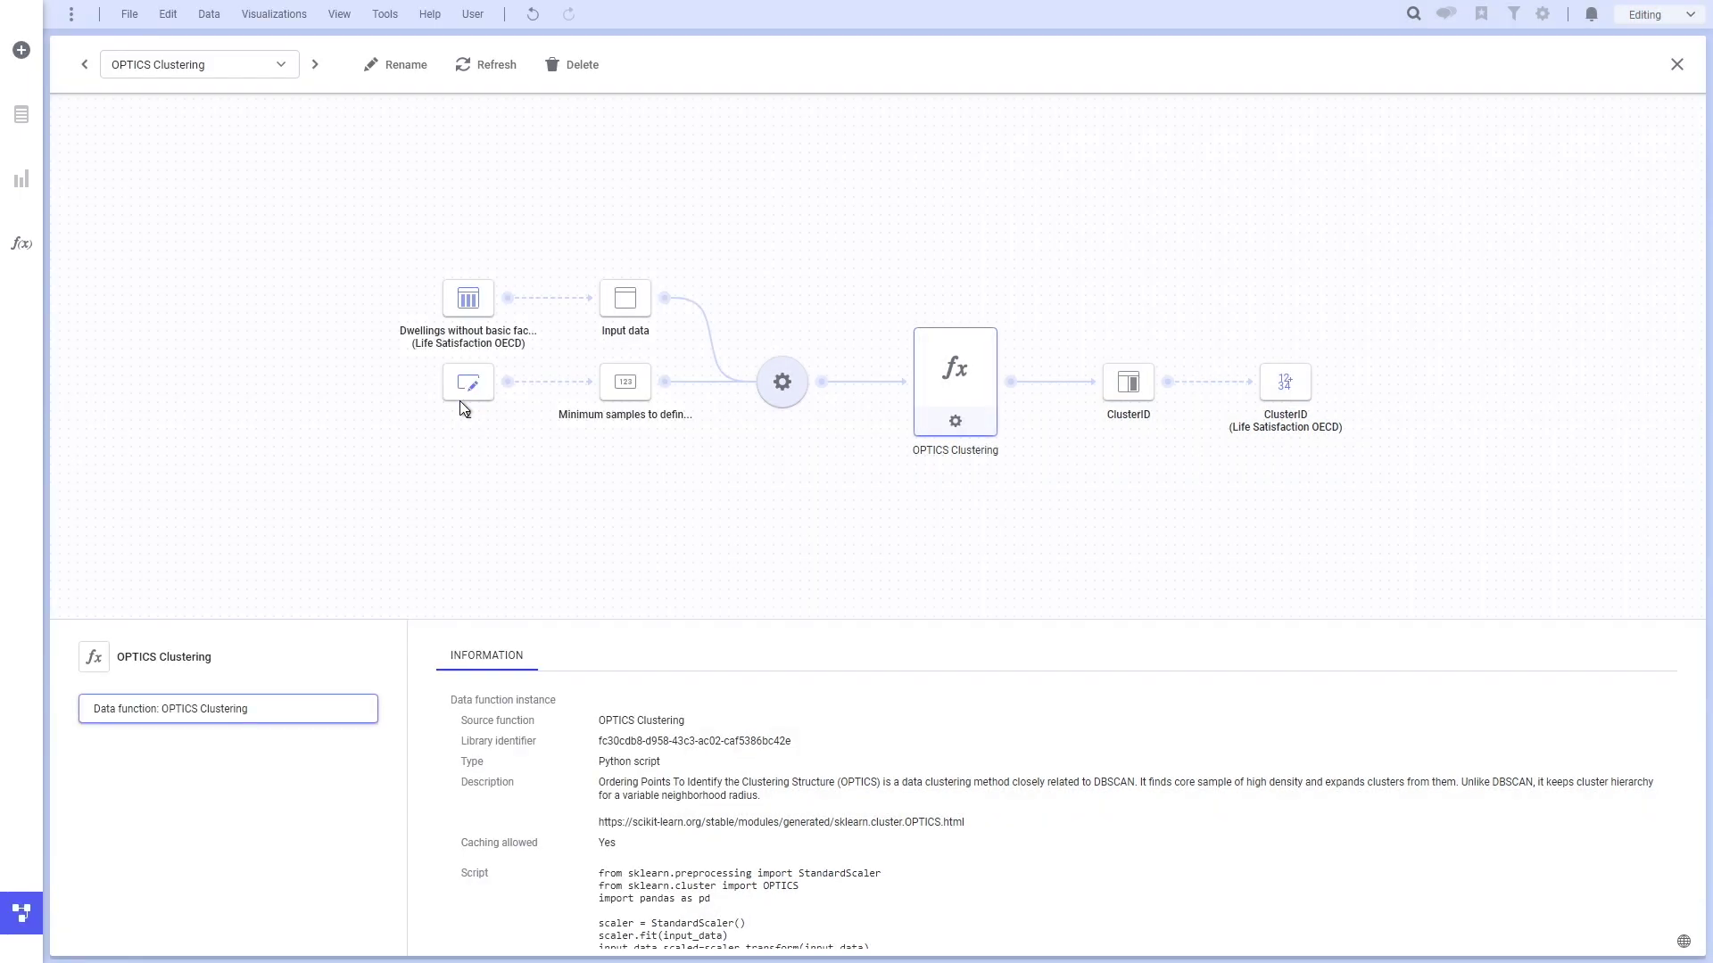